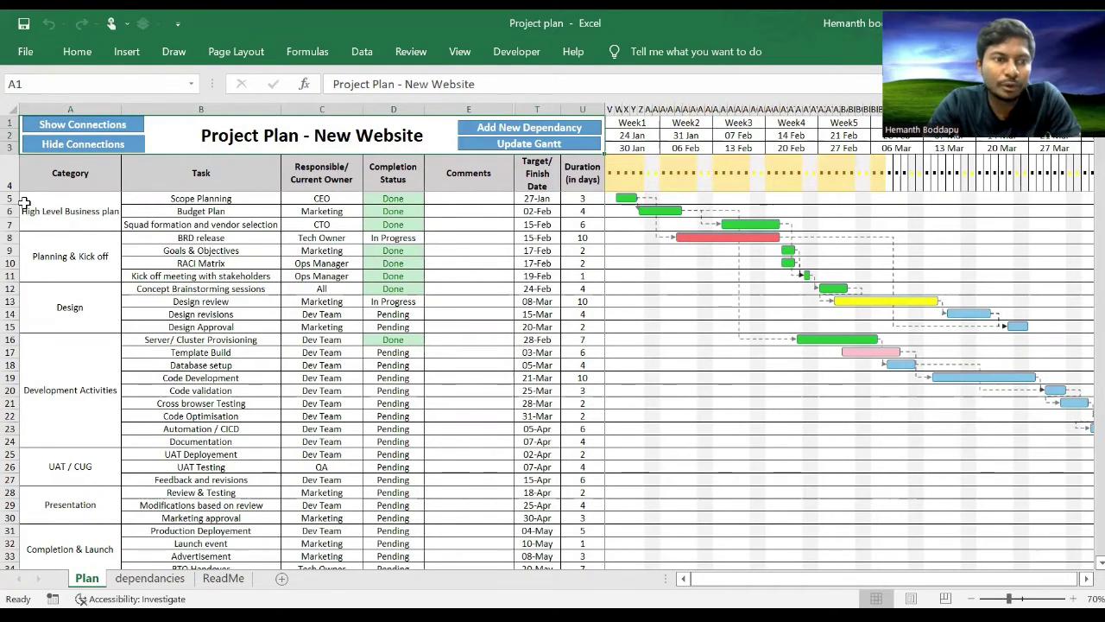
# Step: Look over the project plan's task table and the Gantt bars beside it
pyautogui.moveTo(38, 212); pyautogui.dragTo(584, 450)
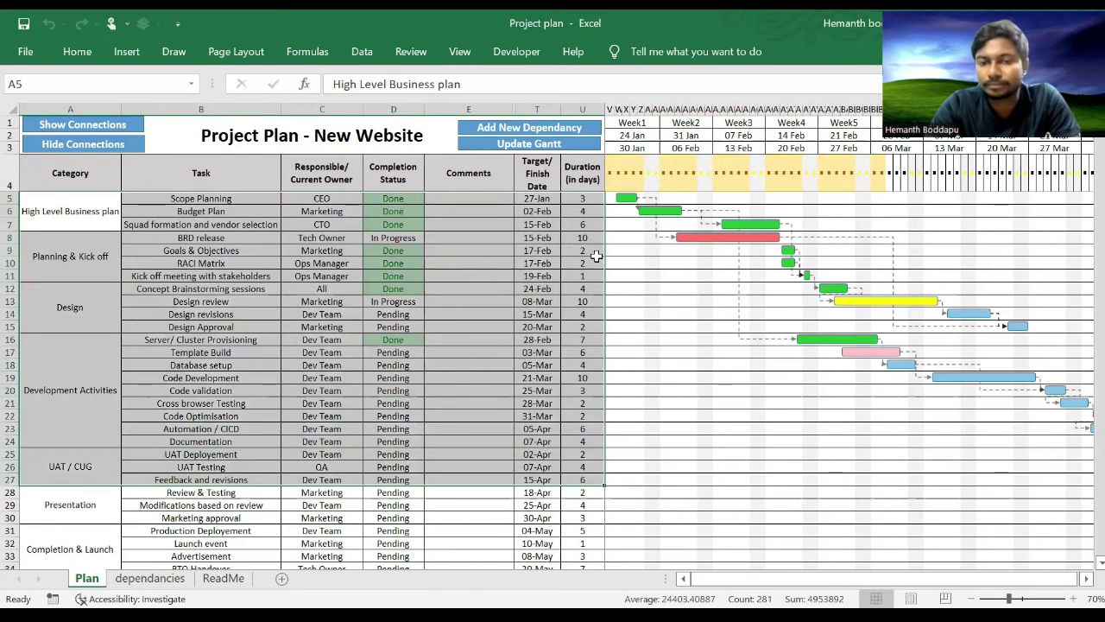
pyautogui.click(612, 215)
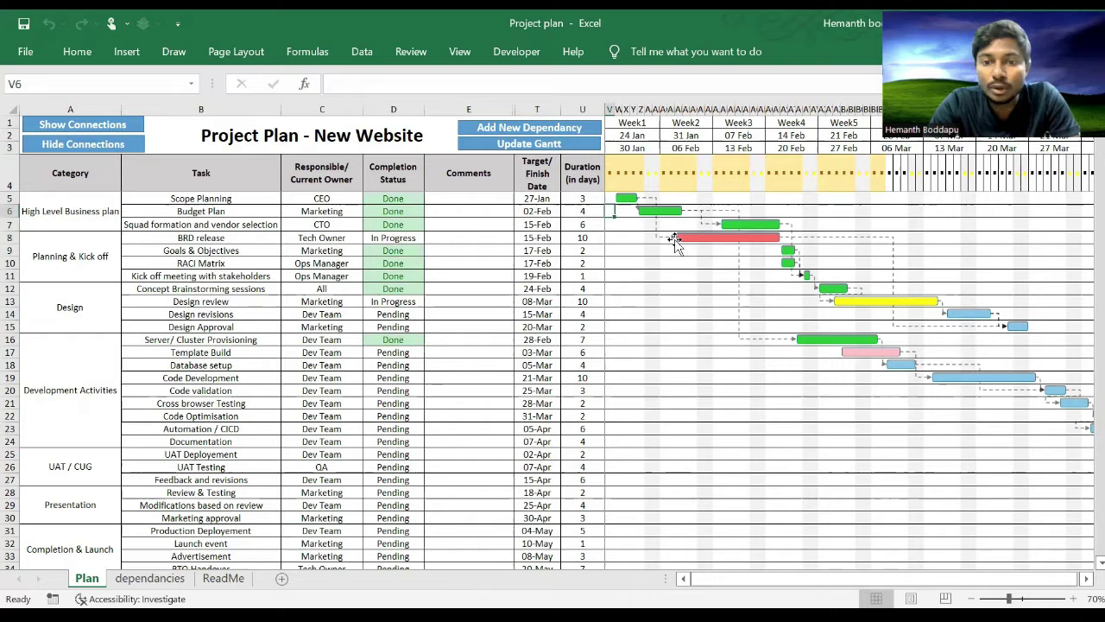
pyautogui.click(739, 289)
pyautogui.click(640, 262)
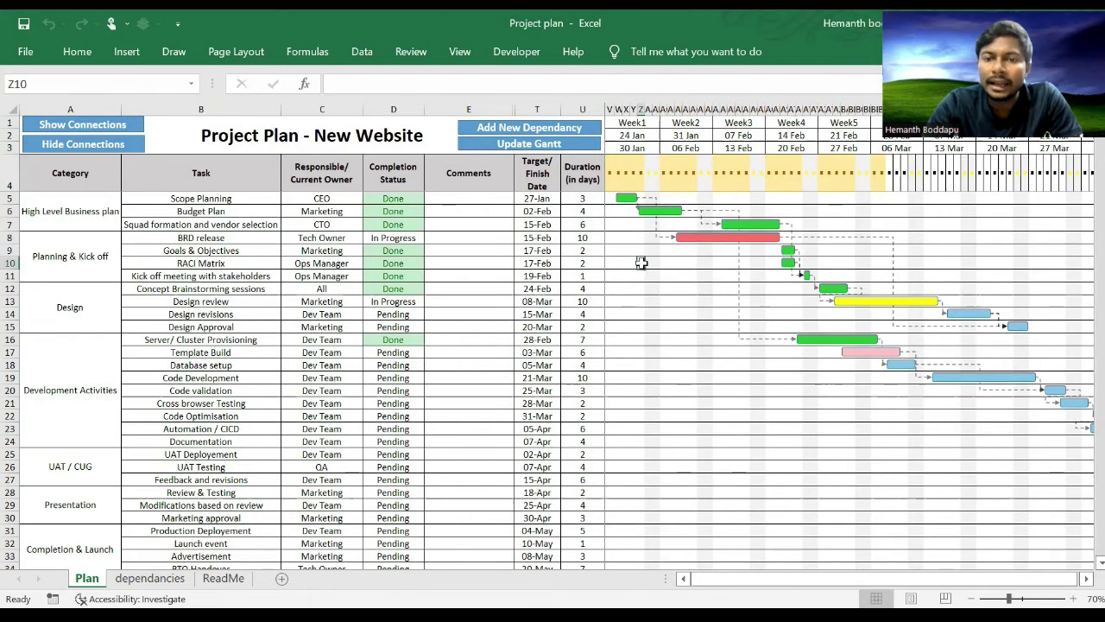
pyautogui.scroll(-1, 641, 267)
pyautogui.scroll(1, 639, 276)
pyautogui.scroll(1, 622, 283)
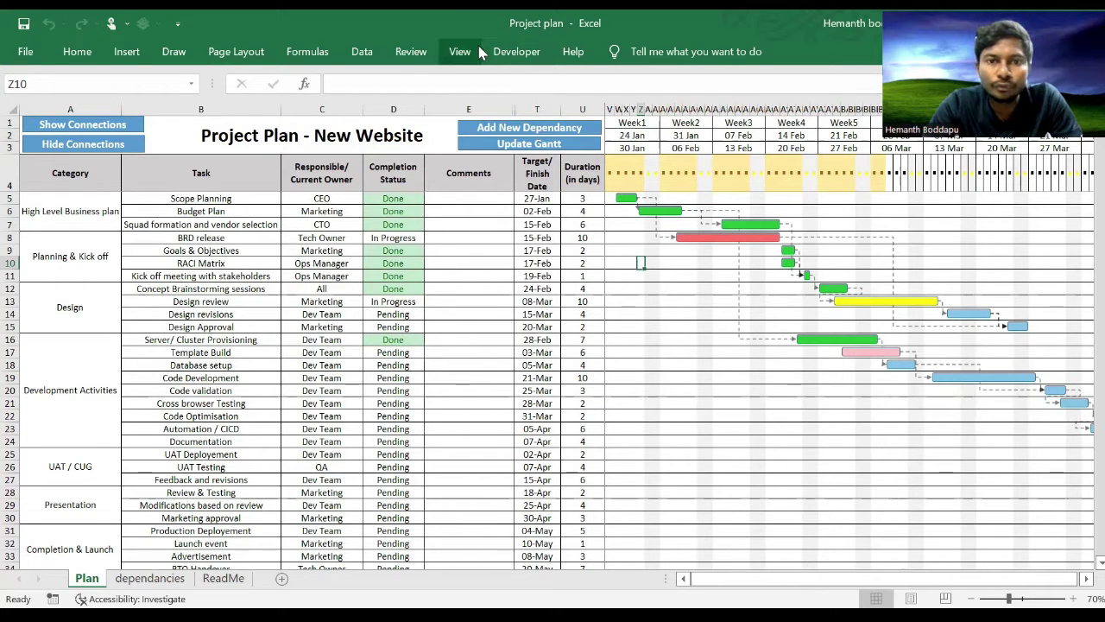
# Step: Show the Plan sheet in Page Break Preview and view its whole print area
pyautogui.click(482, 52)
pyautogui.click(72, 95)
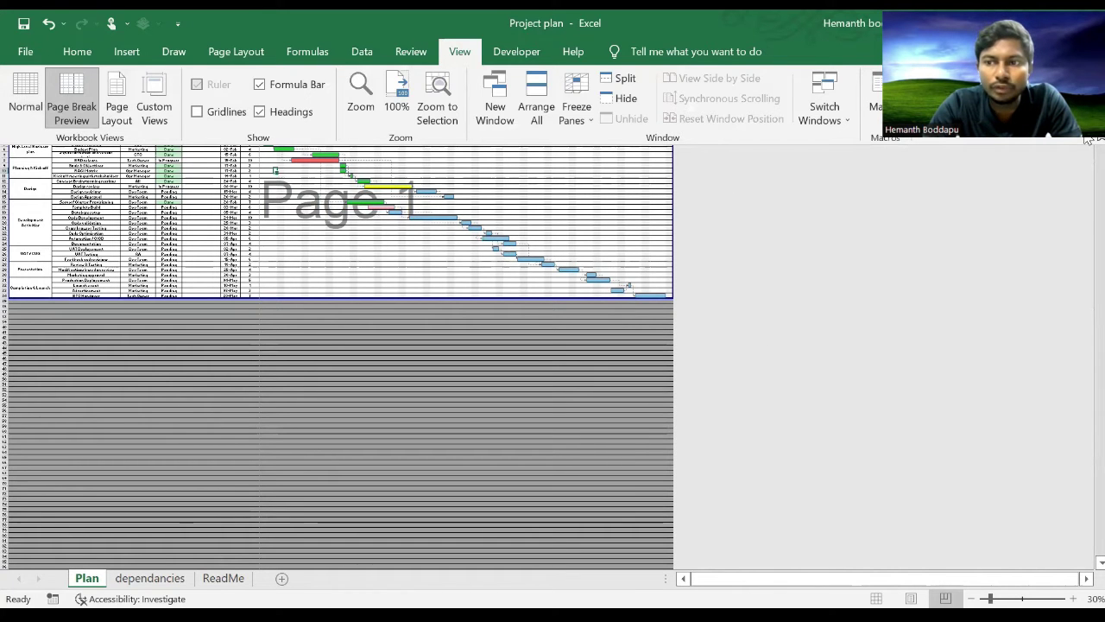
pyautogui.scroll(2, 855, 165)
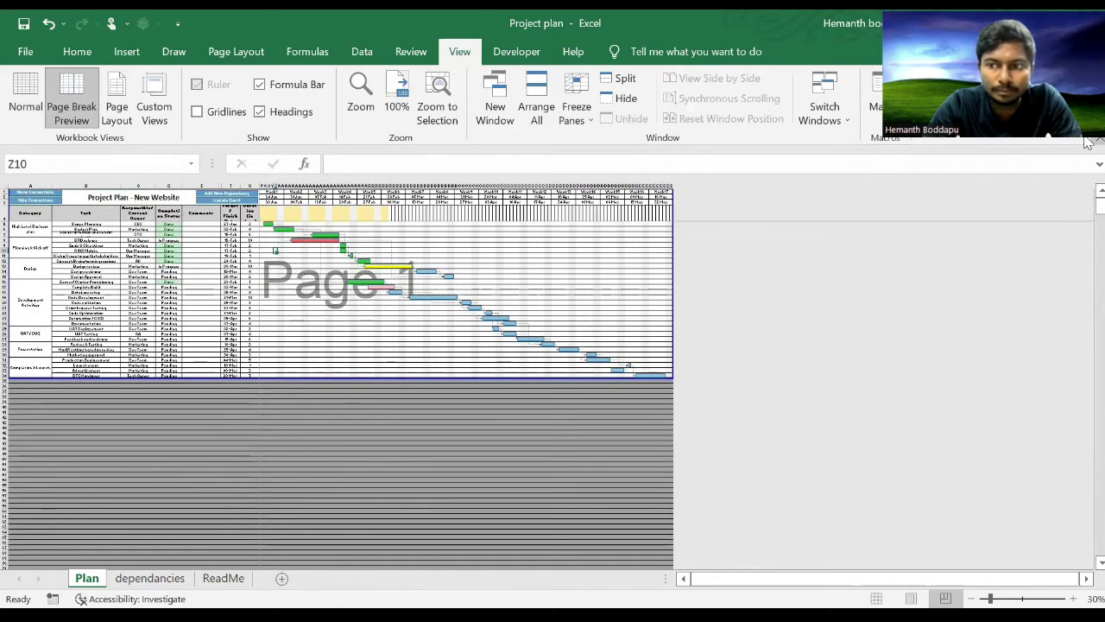
# Step: Check the Plan sheet's print preview and print it with Microsoft Print to PDF
pyautogui.hotkey('ctrl', 'F1')
pyautogui.click(30, 52)
pyautogui.click(49, 360)
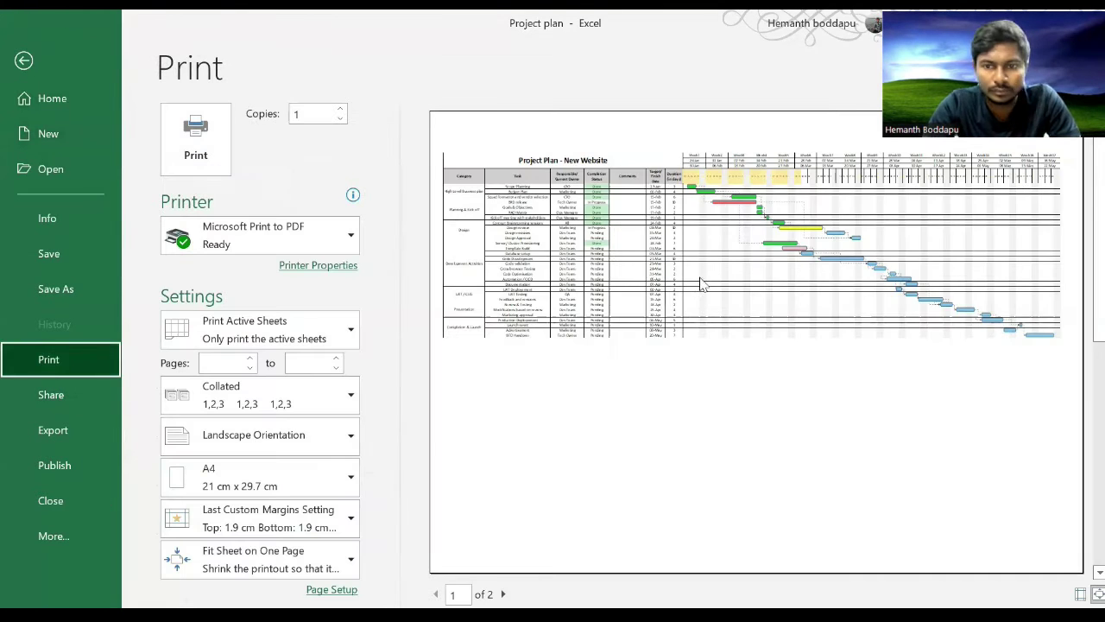
pyautogui.scroll(-1, 519, 364)
pyautogui.scroll(1, 517, 364)
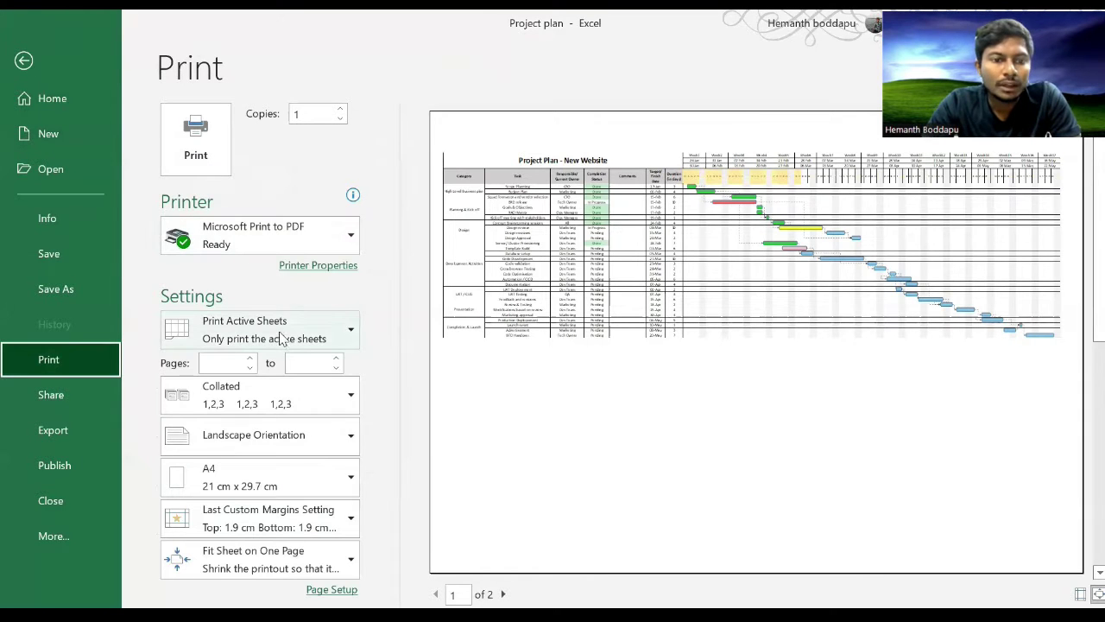
pyautogui.click(195, 151)
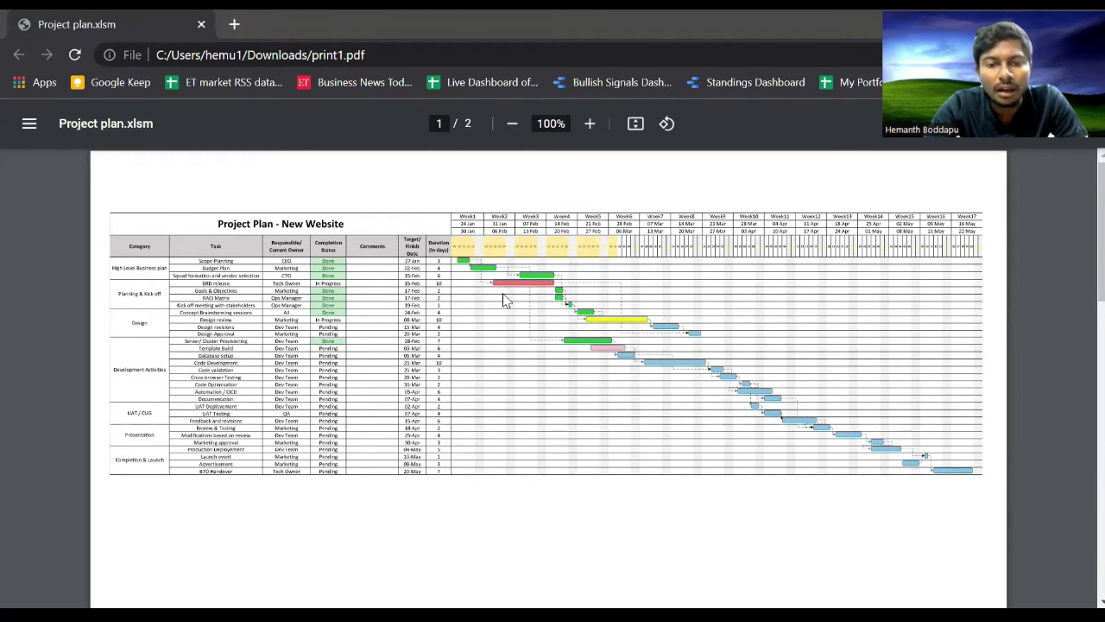
# Step: Examine the printed print1.pdf up close, from the task table's categories across the Gantt timeline to Week17
pyautogui.keyDown('ctrl'); pyautogui.scroll(2, 487, 336); pyautogui.keyUp('ctrl')
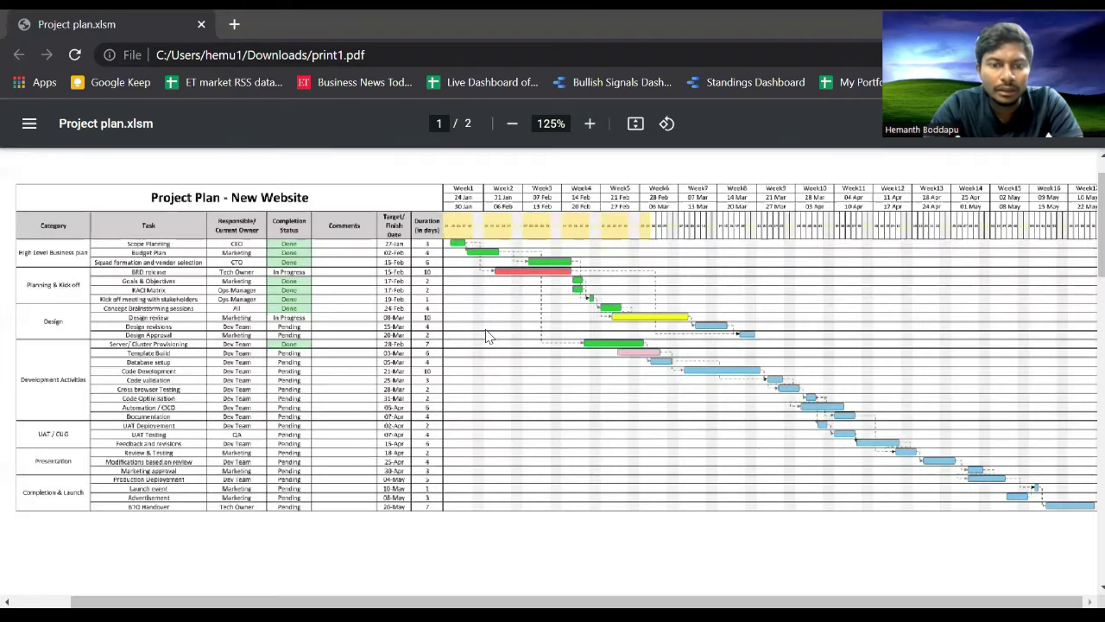
pyautogui.keyDown('ctrl'); pyautogui.scroll(2, 328, 268); pyautogui.keyUp('ctrl')
pyautogui.scroll(1, 298, 277)
pyautogui.keyDown('ctrl'); pyautogui.scroll(1, 429, 498); pyautogui.keyUp('ctrl')
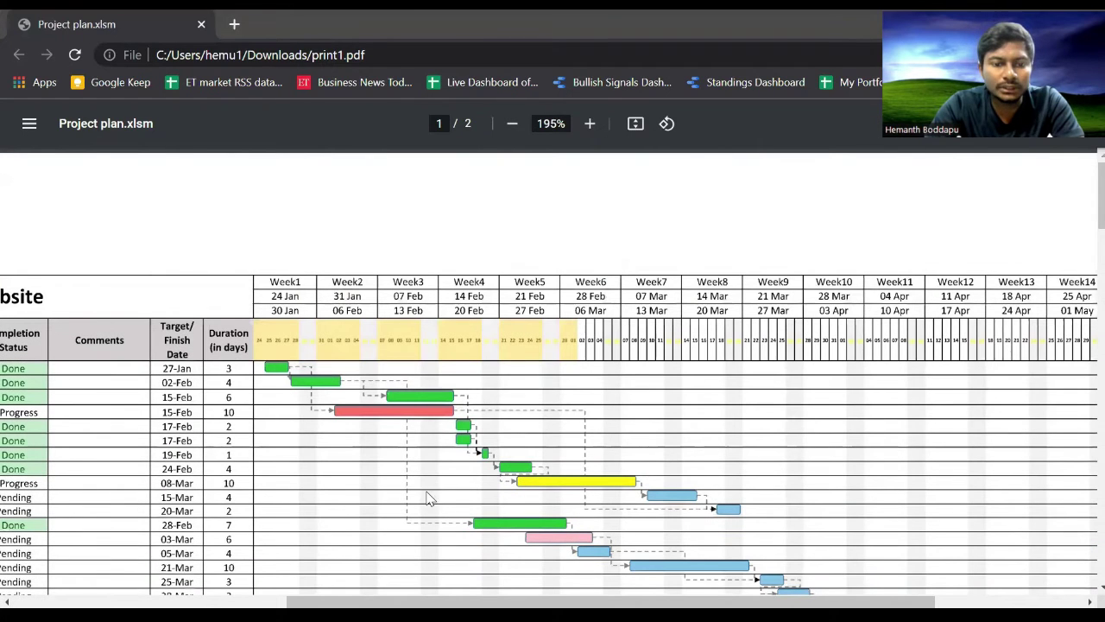
pyautogui.hscroll(-5, 114, 459)
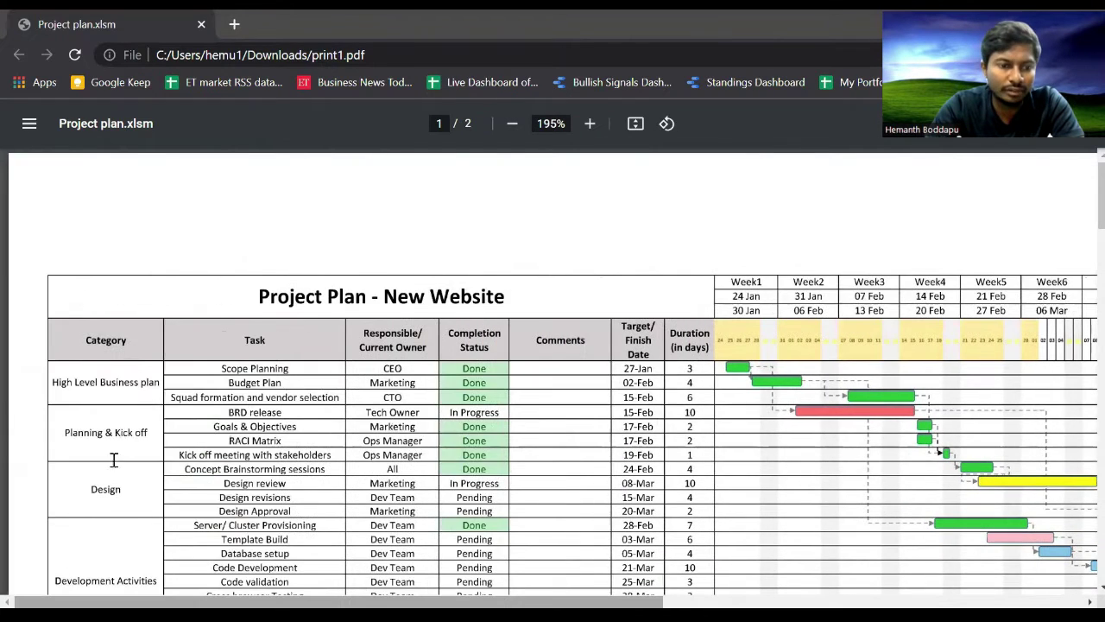
pyautogui.scroll(-3, 123, 435)
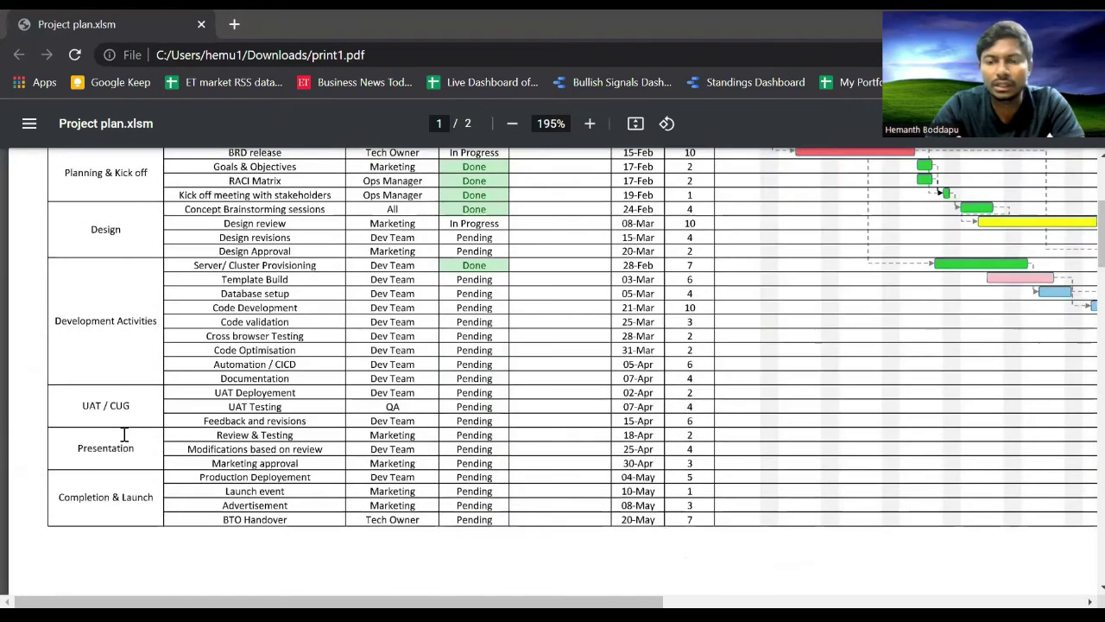
pyautogui.scroll(1, 321, 559)
pyautogui.keyDown('ctrl'); pyautogui.scroll(-2, 340, 477); pyautogui.keyUp('ctrl')
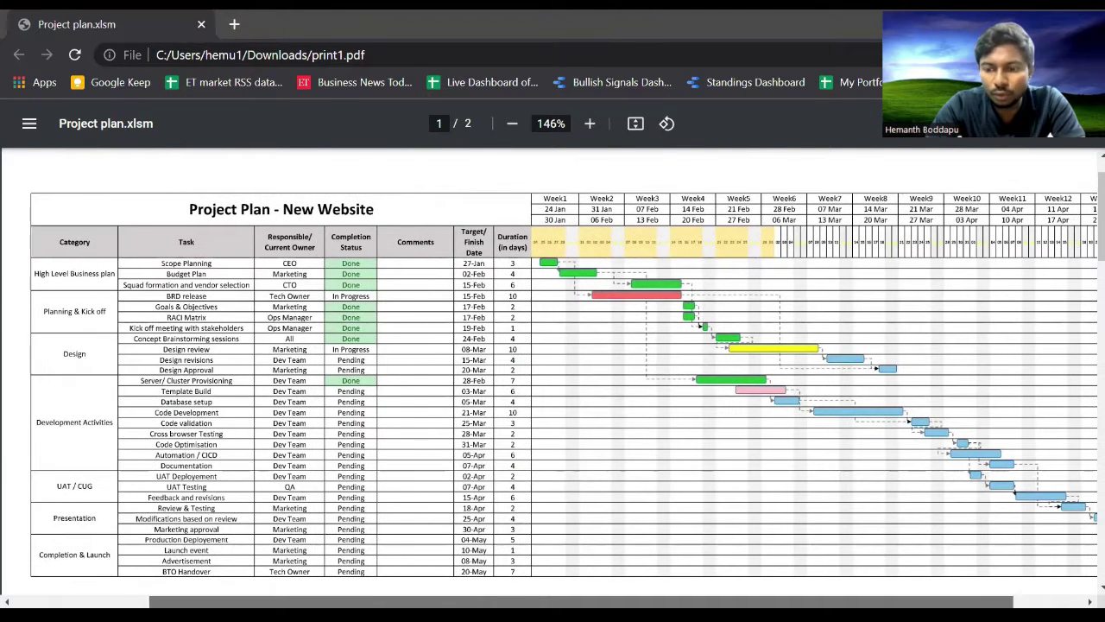
pyautogui.hscroll(5, 553, 380)
pyautogui.hscroll(2, 553, 380)
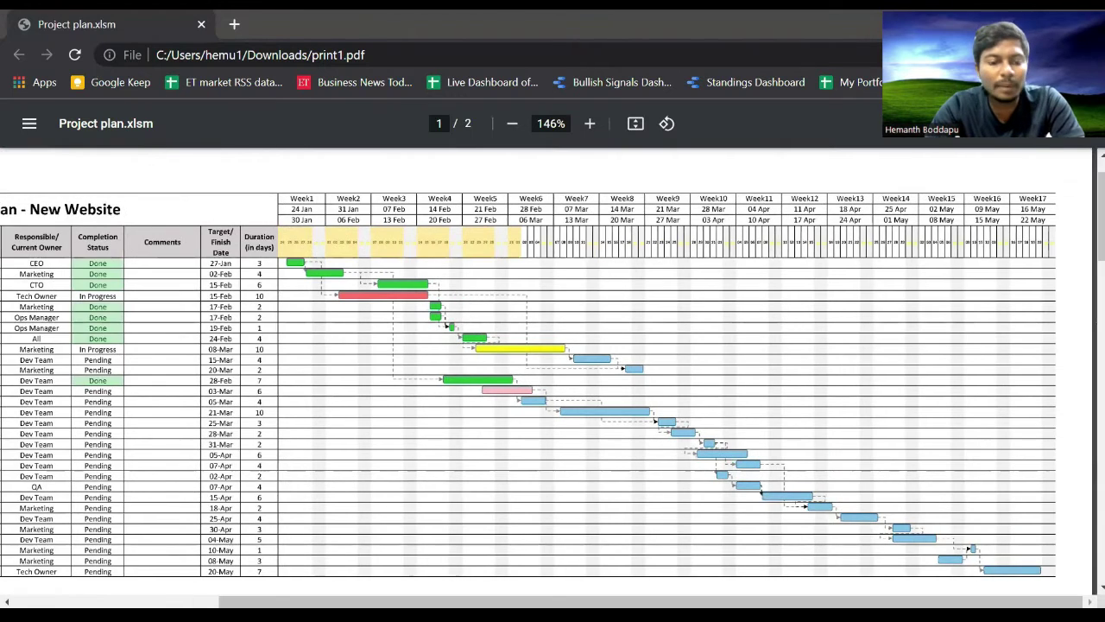
pyautogui.hscroll(-6, 552, 380)
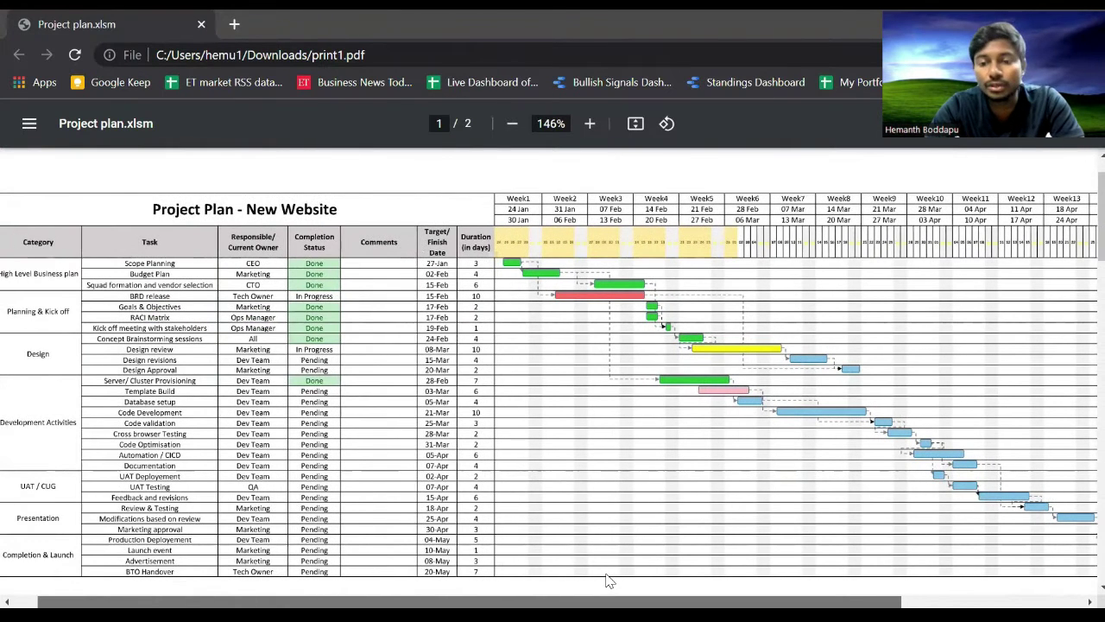
pyautogui.hscroll(5, 610, 581)
pyautogui.hscroll(1, 810, 461)
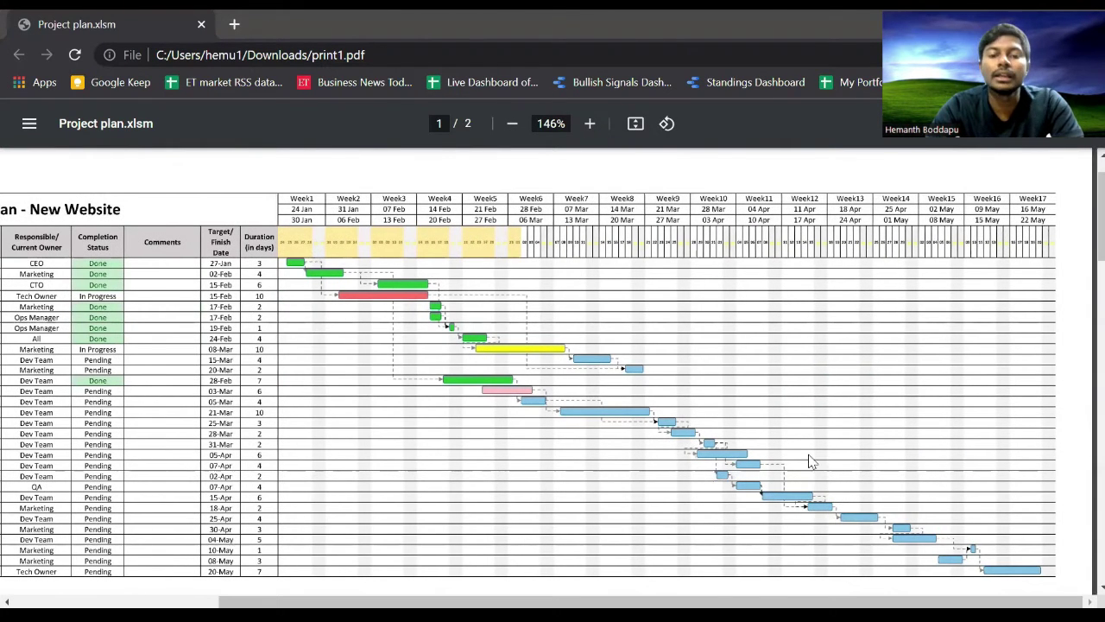
# Step: Switch back to the Project plan workbook in Excel and look over its task rows and the dependancies sheet
pyautogui.hotkey('alt', 'Tab')
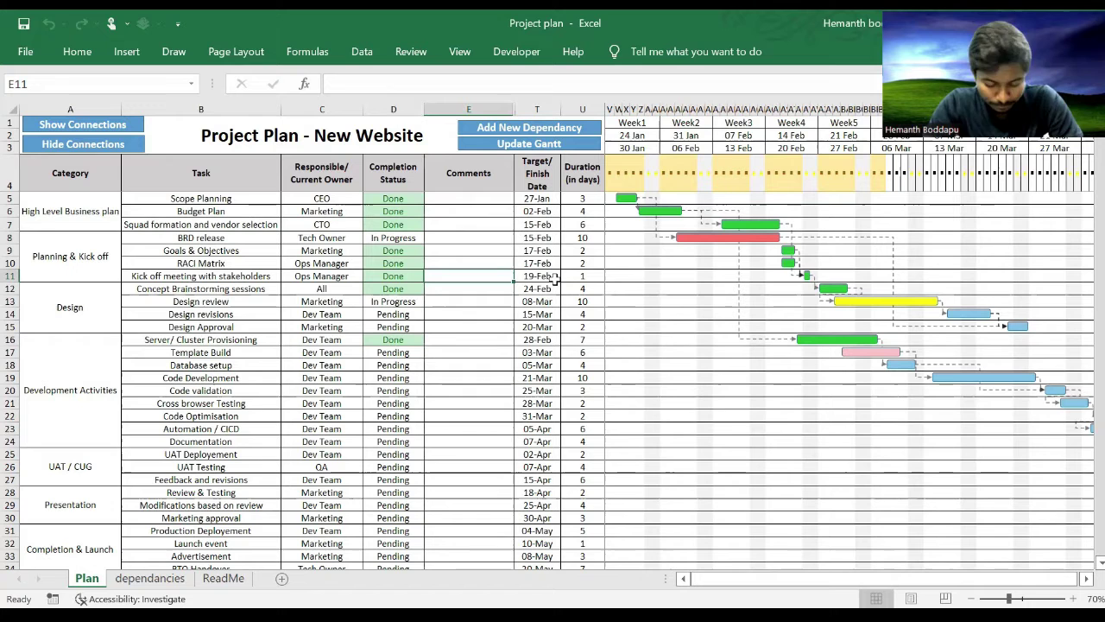
pyautogui.moveTo(49, 209); pyautogui.dragTo(78, 267)
pyautogui.moveTo(236, 262); pyautogui.dragTo(608, 451)
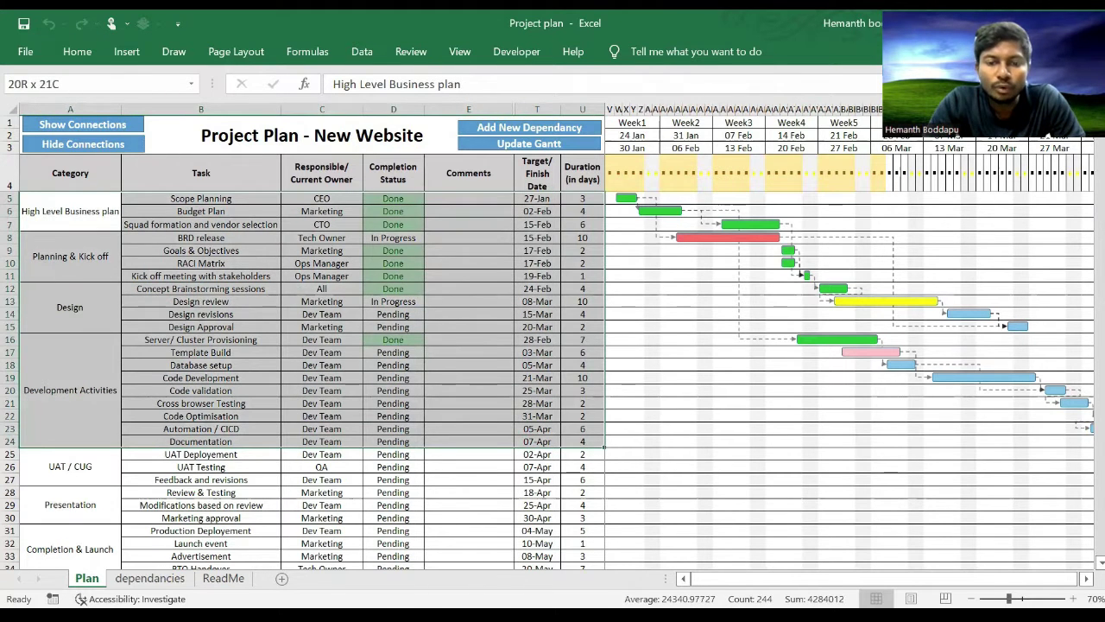
pyautogui.moveTo(598, 489); pyautogui.dragTo(346, 291)
pyautogui.scroll(5, 340, 298)
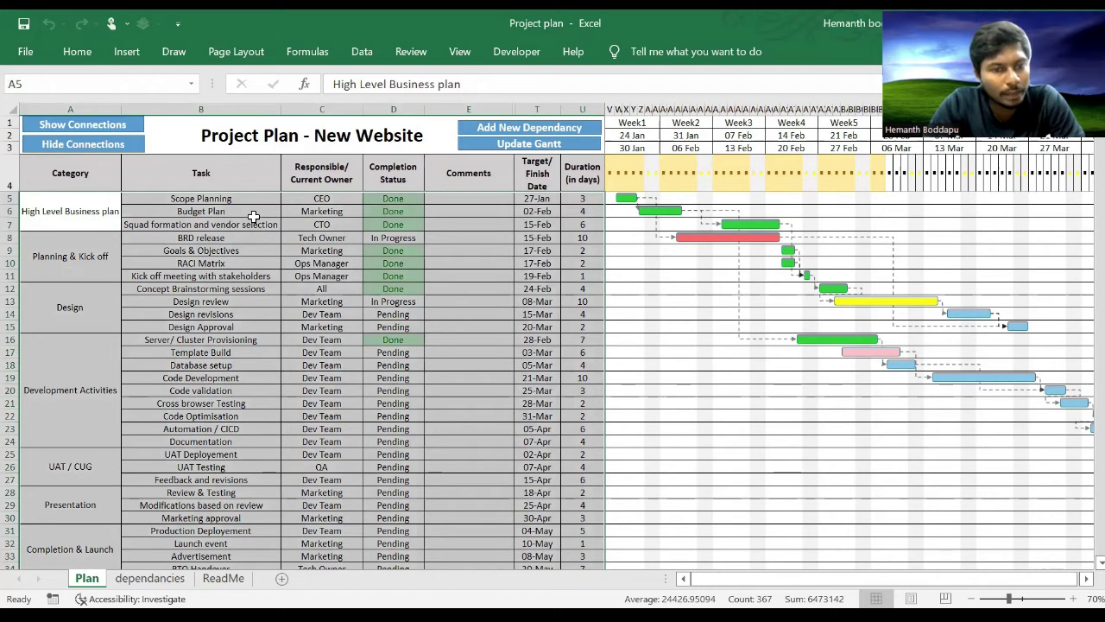
pyautogui.click(506, 211)
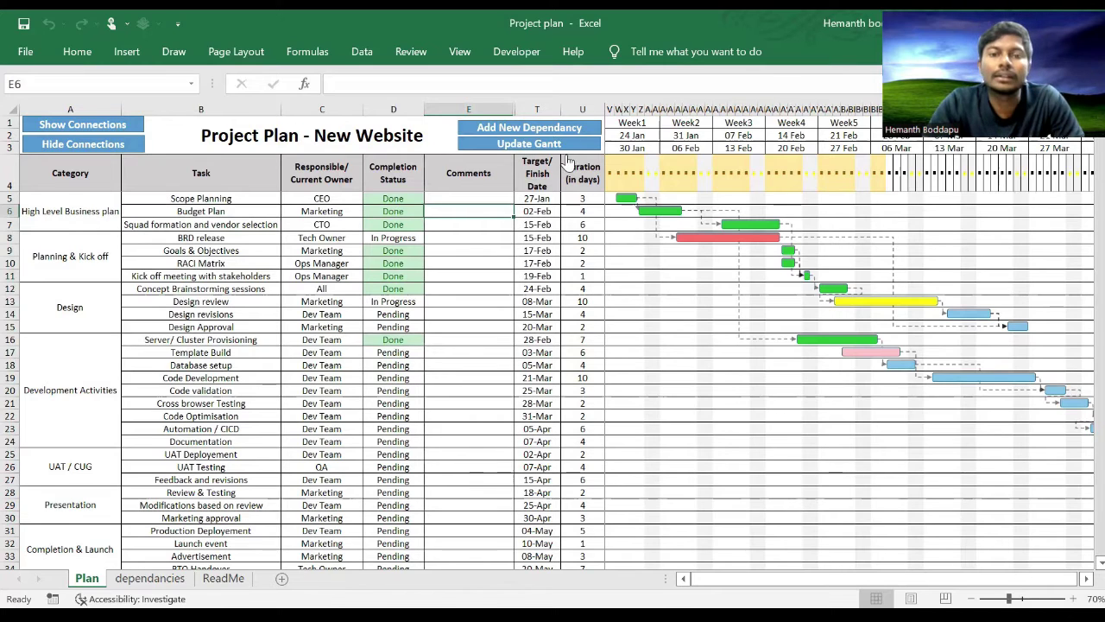
pyautogui.click(194, 288)
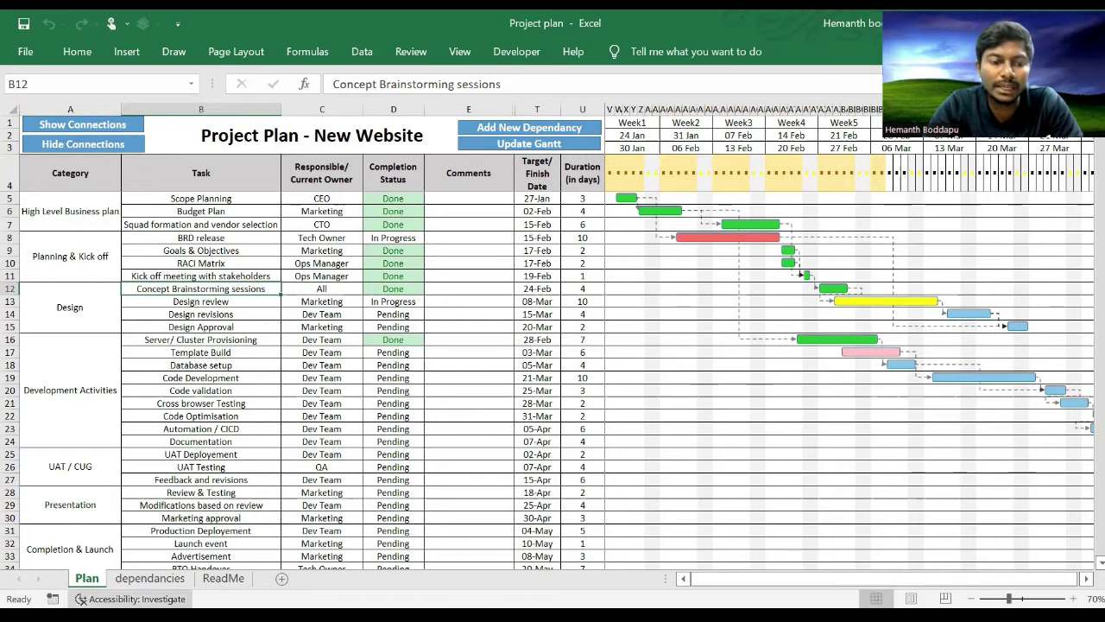
pyautogui.click(149, 577)
pyautogui.click(86, 578)
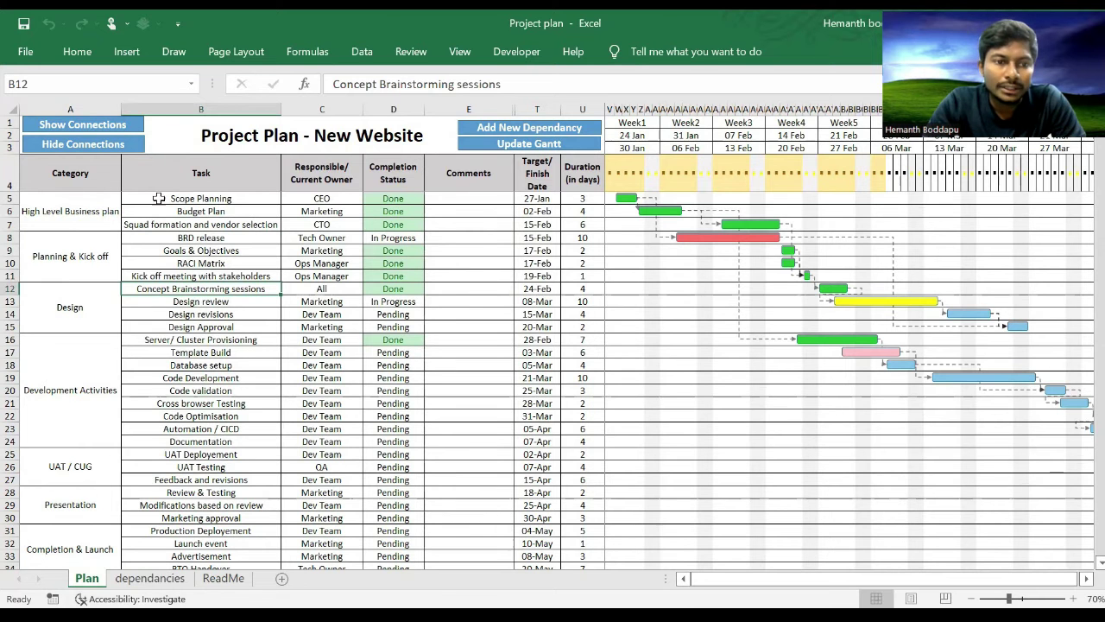
pyautogui.moveTo(168, 198); pyautogui.dragTo(212, 288)
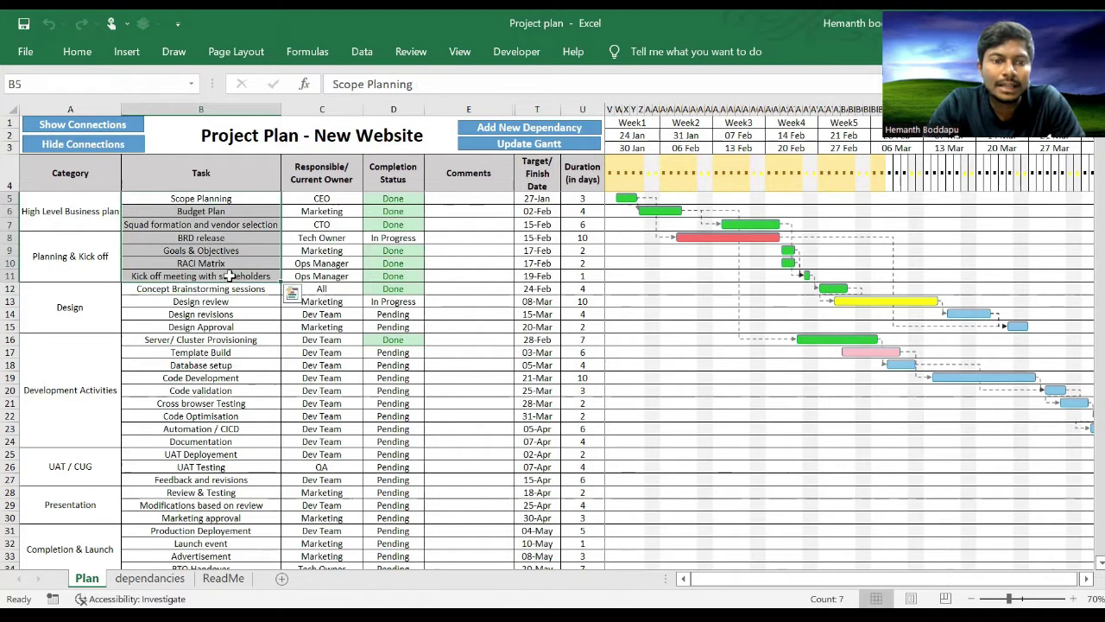
pyautogui.click(240, 263)
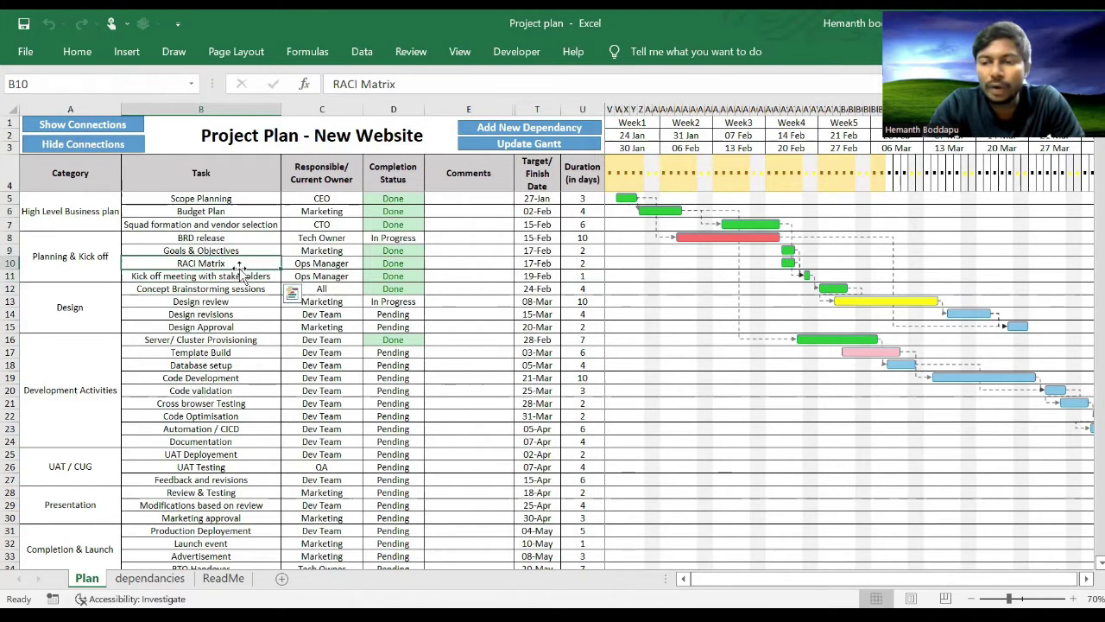
# Step: Examine the task table's headings: Category, Task, Responsible/Current Owner, Completion Status, Target/Finish Date and Duration
pyautogui.click(60, 220)
pyautogui.click(80, 166)
pyautogui.click(188, 173)
pyautogui.click(318, 164)
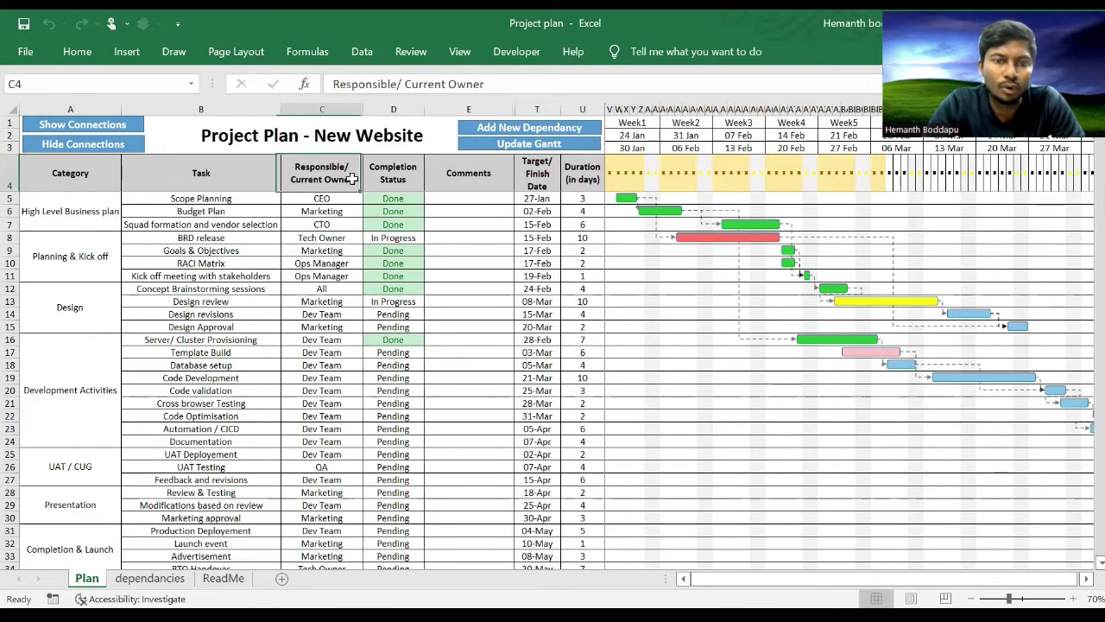
pyautogui.click(413, 178)
pyautogui.click(530, 175)
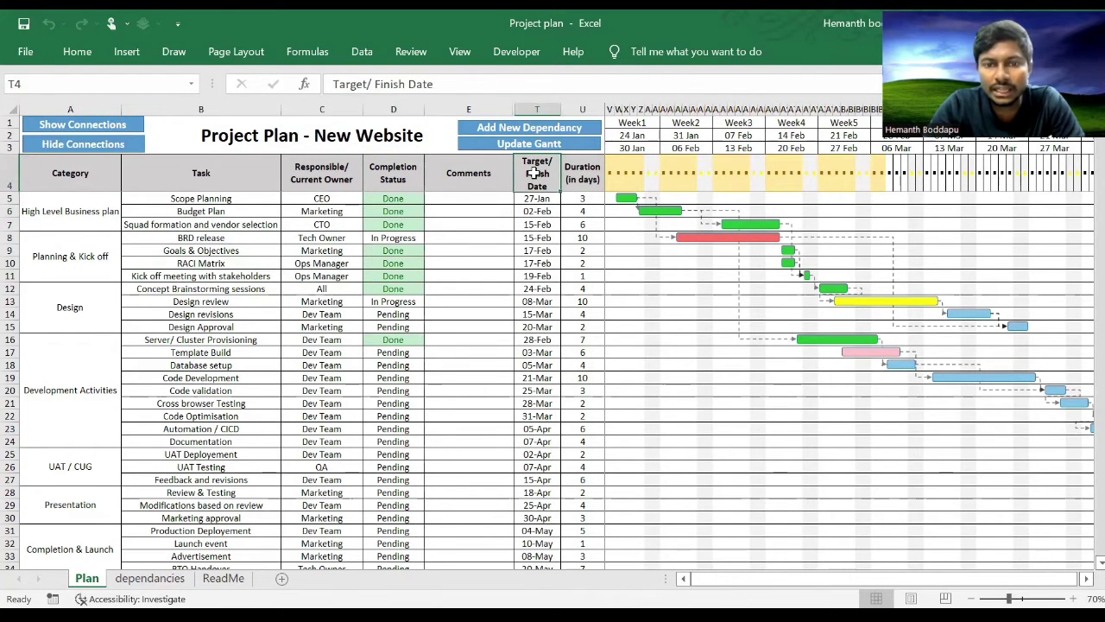
pyautogui.click(585, 179)
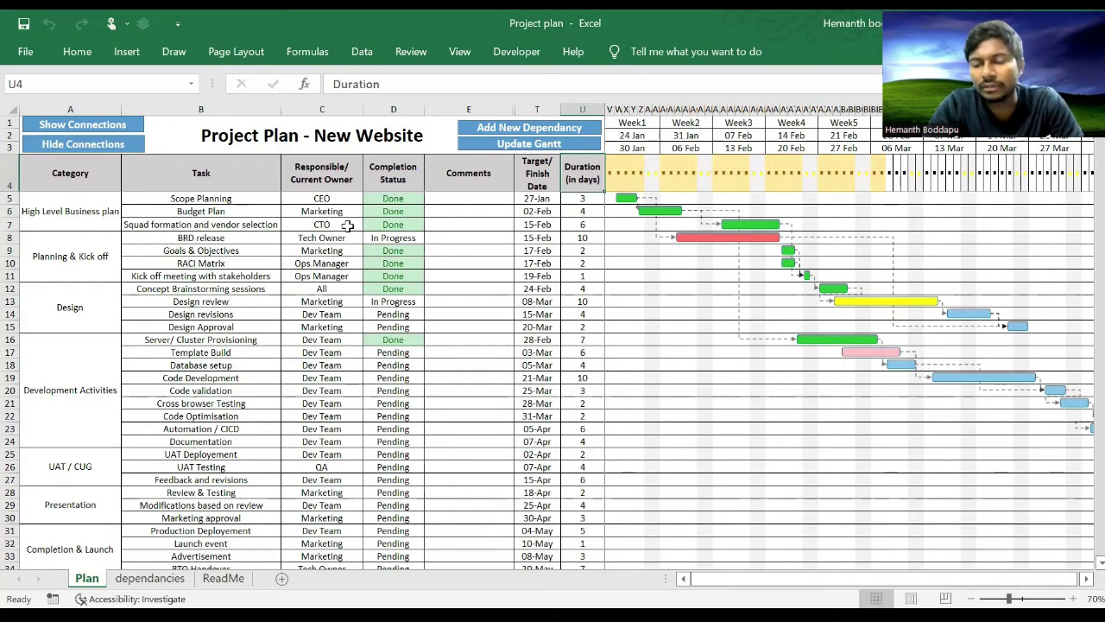
pyautogui.click(226, 239)
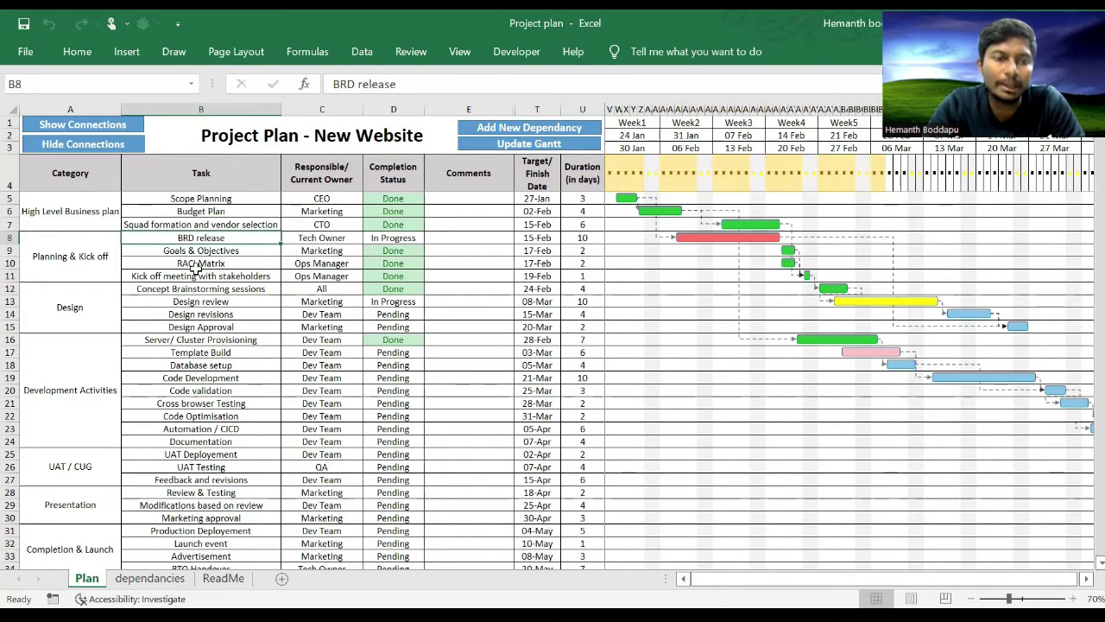
# Step: Add a new dependency for the Design Approval task (B15) on the Design revisions task (B14)
pyautogui.click(541, 132)
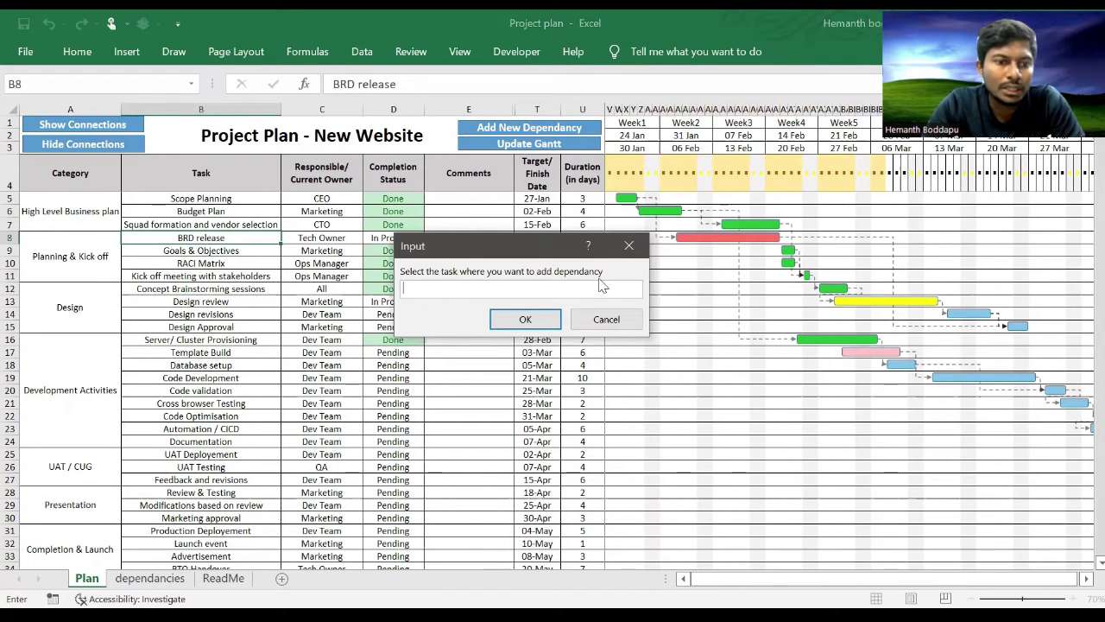
pyautogui.click(235, 328)
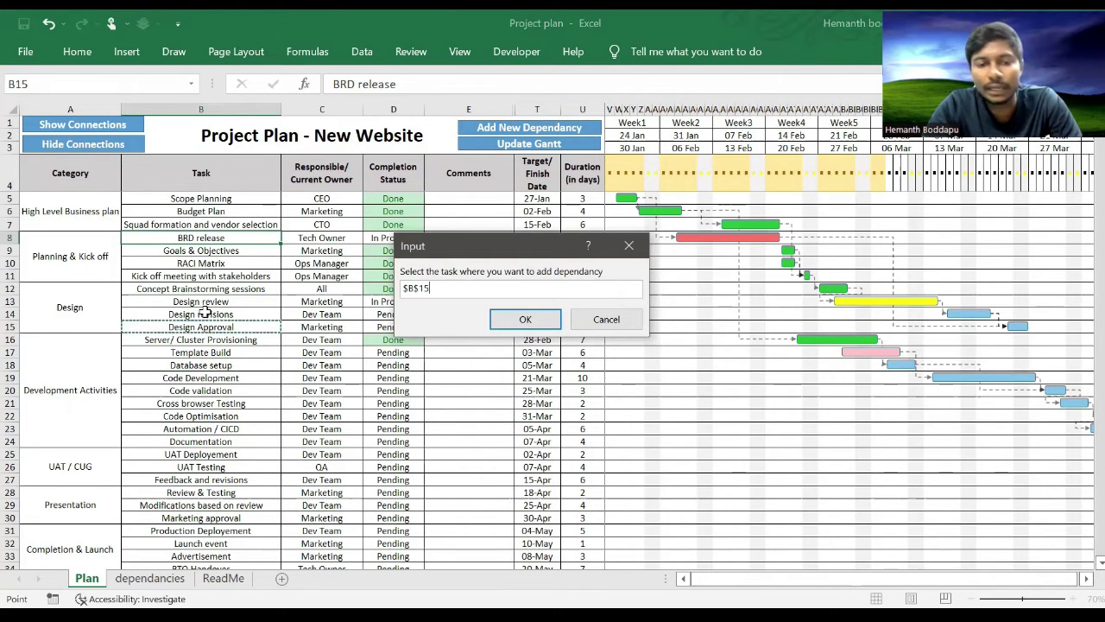
pyautogui.click(525, 320)
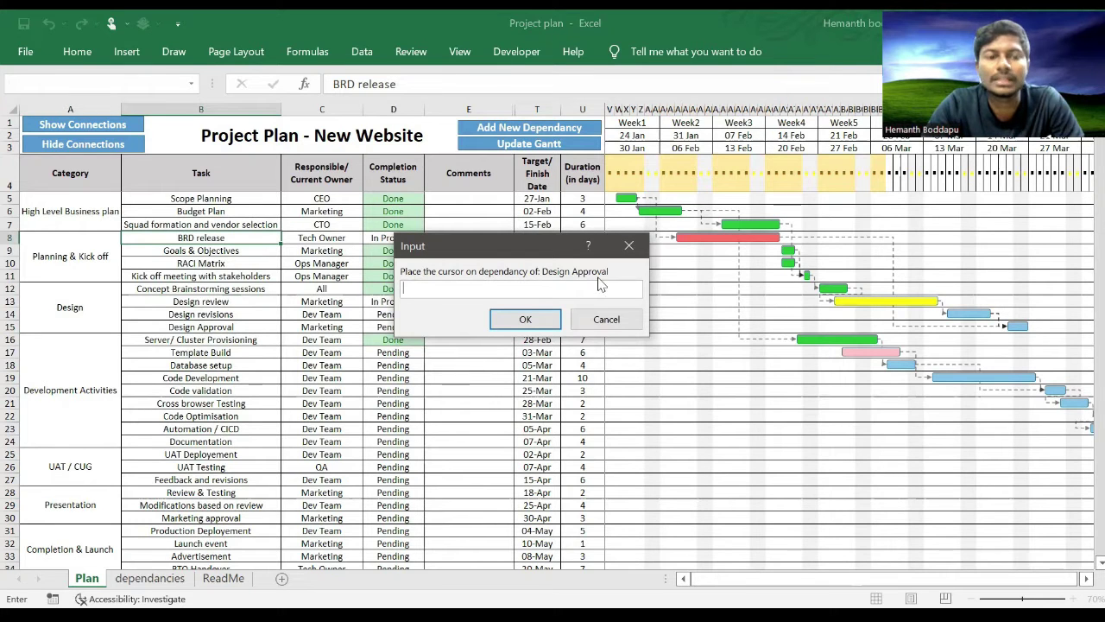
pyautogui.click(215, 316)
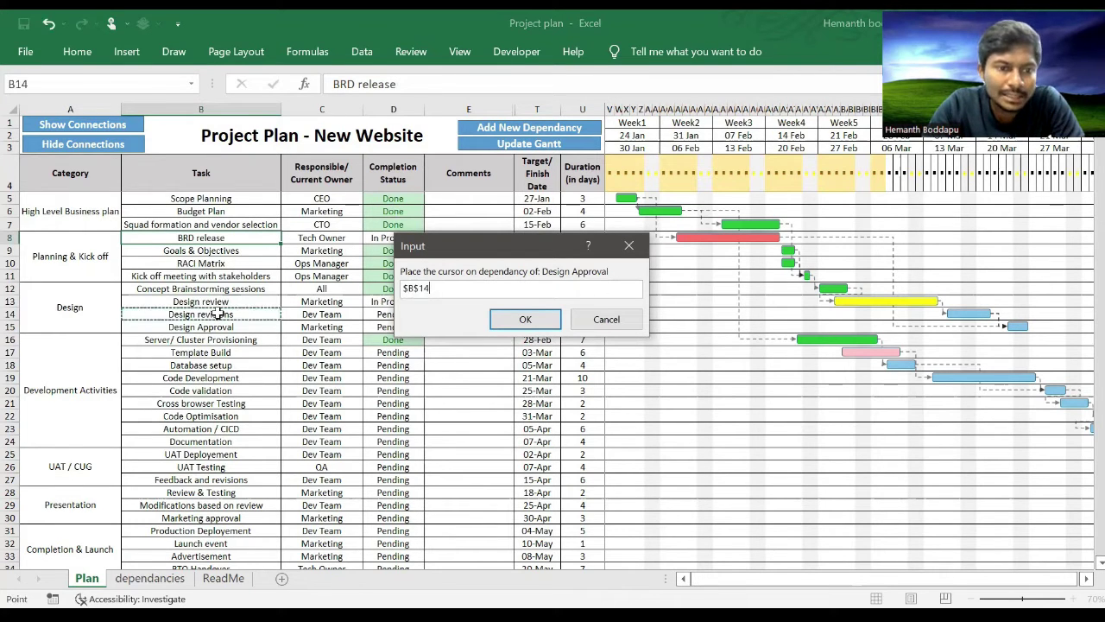
pyautogui.click(544, 321)
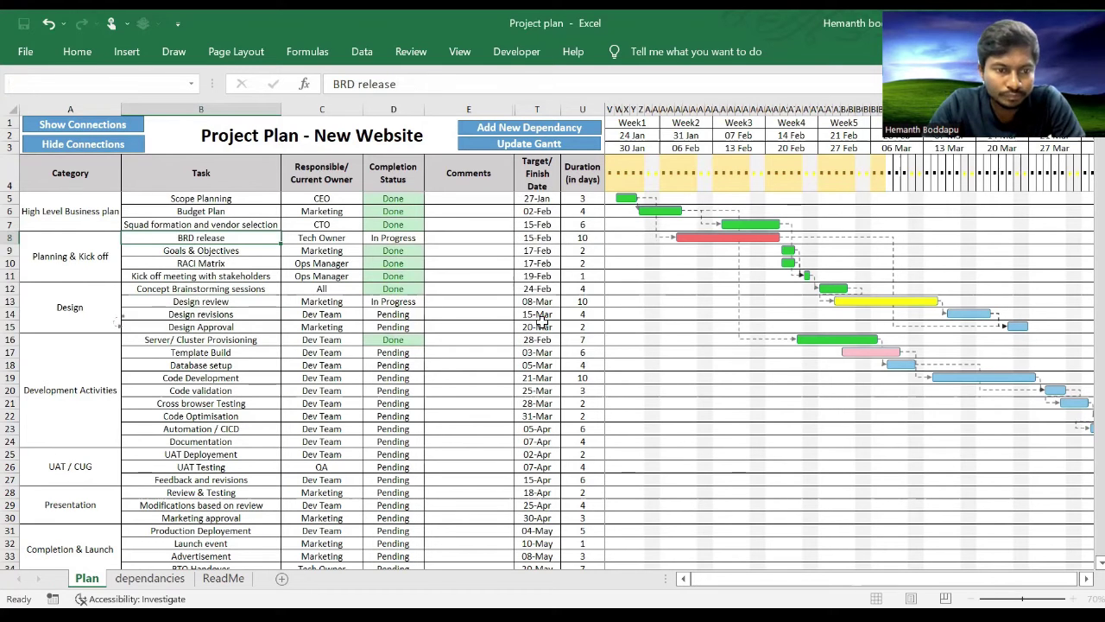
pyautogui.click(126, 338)
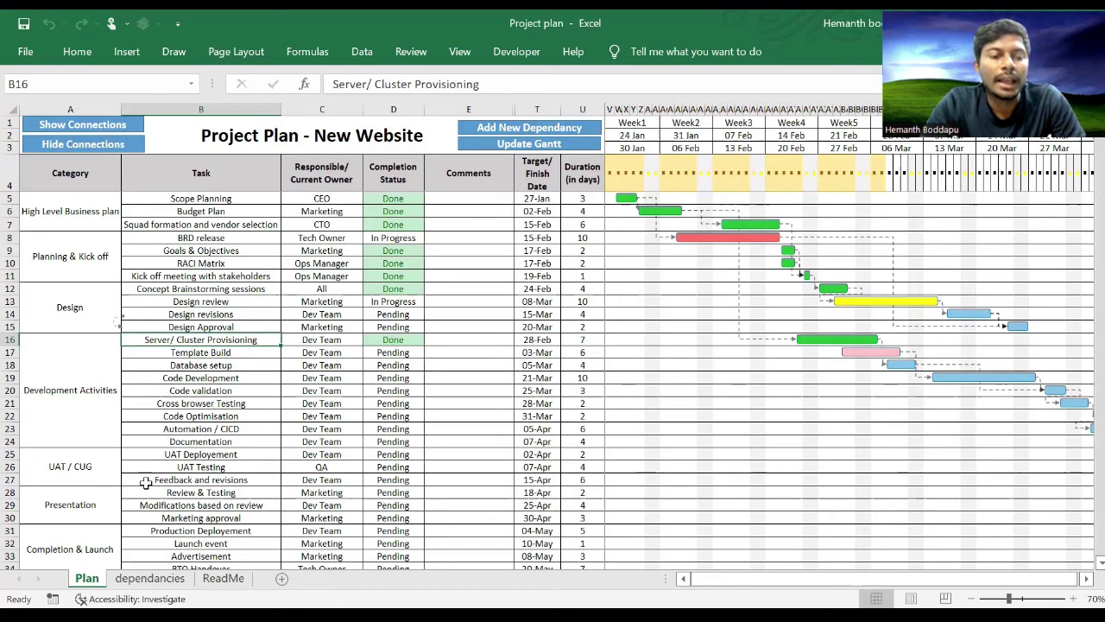
# Step: Check the newly added Design Approval and Design revisions entry on the dependancies sheet and return to the Plan sheet
pyautogui.click(150, 578)
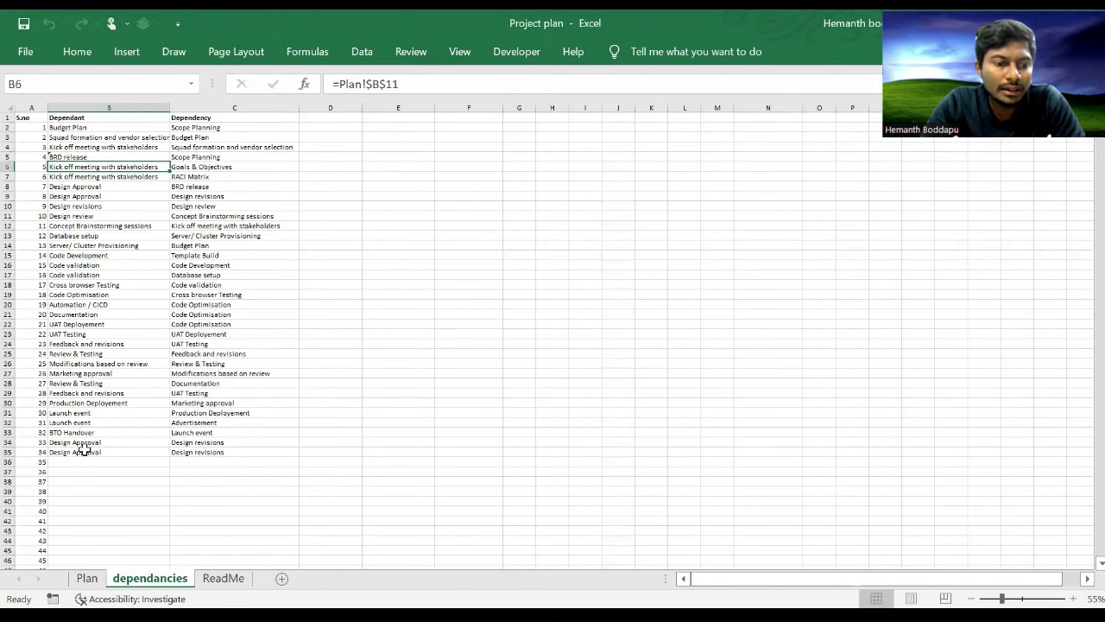
pyautogui.moveTo(82, 450); pyautogui.dragTo(232, 459)
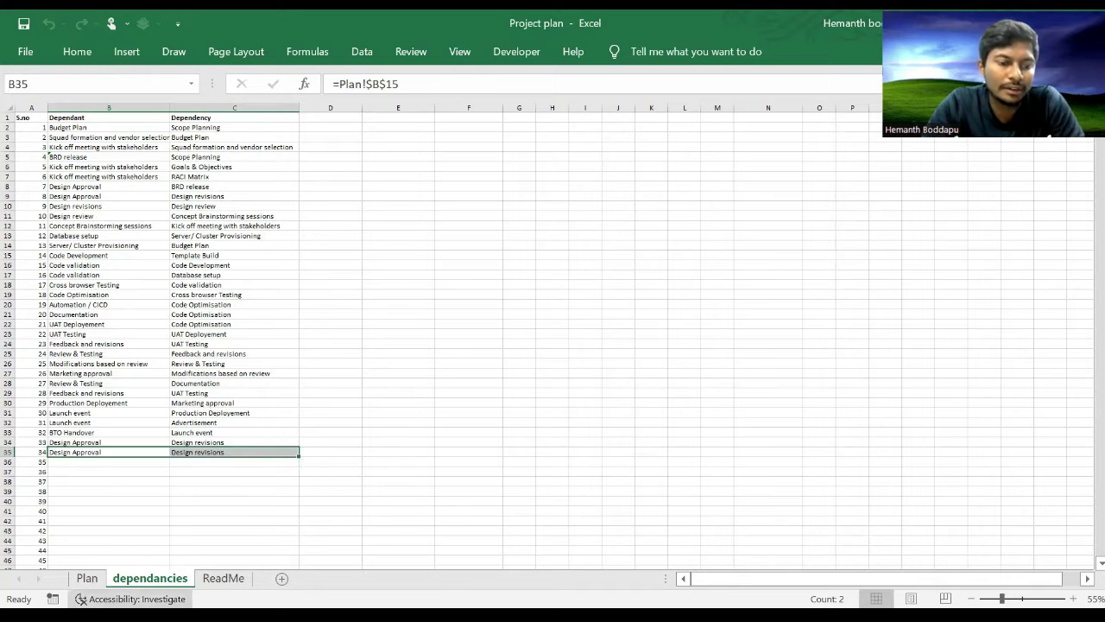
pyautogui.click(86, 577)
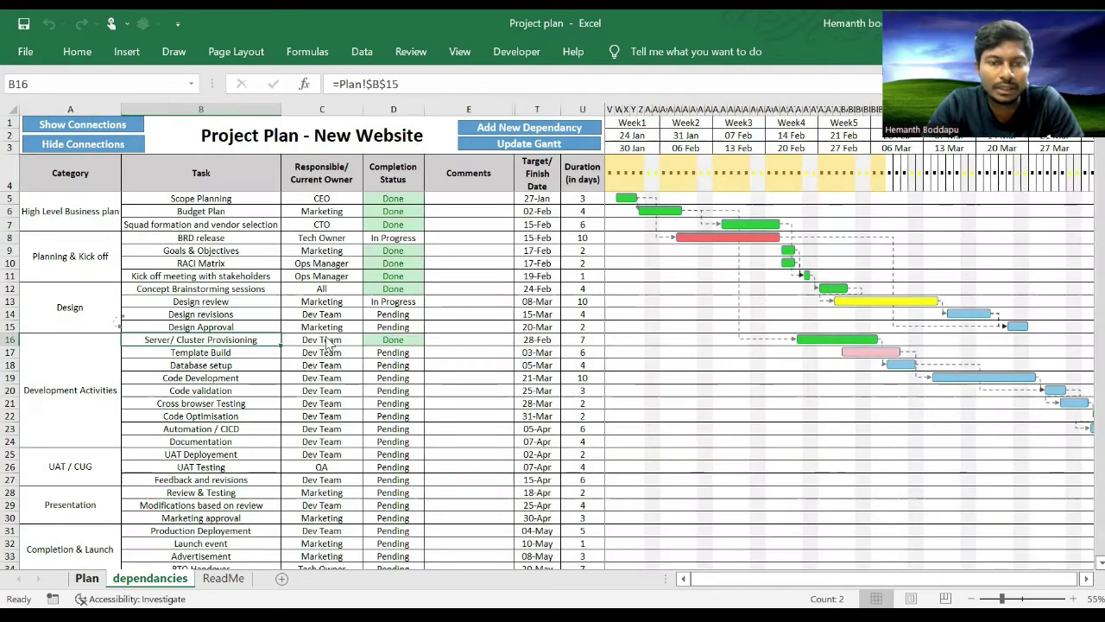
pyautogui.click(504, 286)
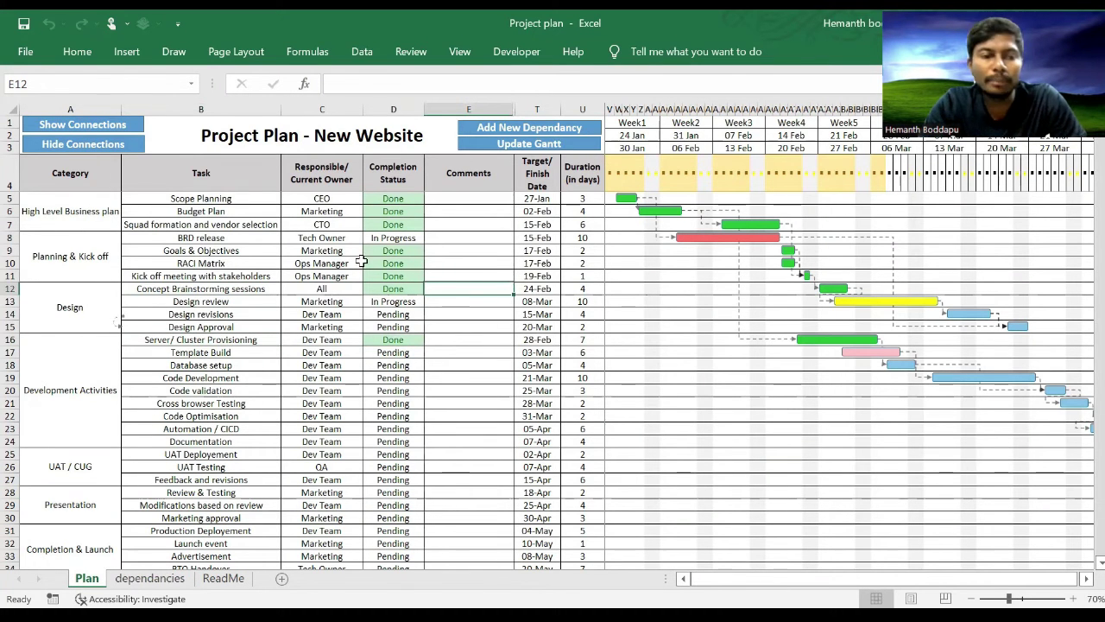
# Step: Hide the existing task connections and show the ones for the Kick off meeting with stakeholders task (B11)
pyautogui.click(79, 144)
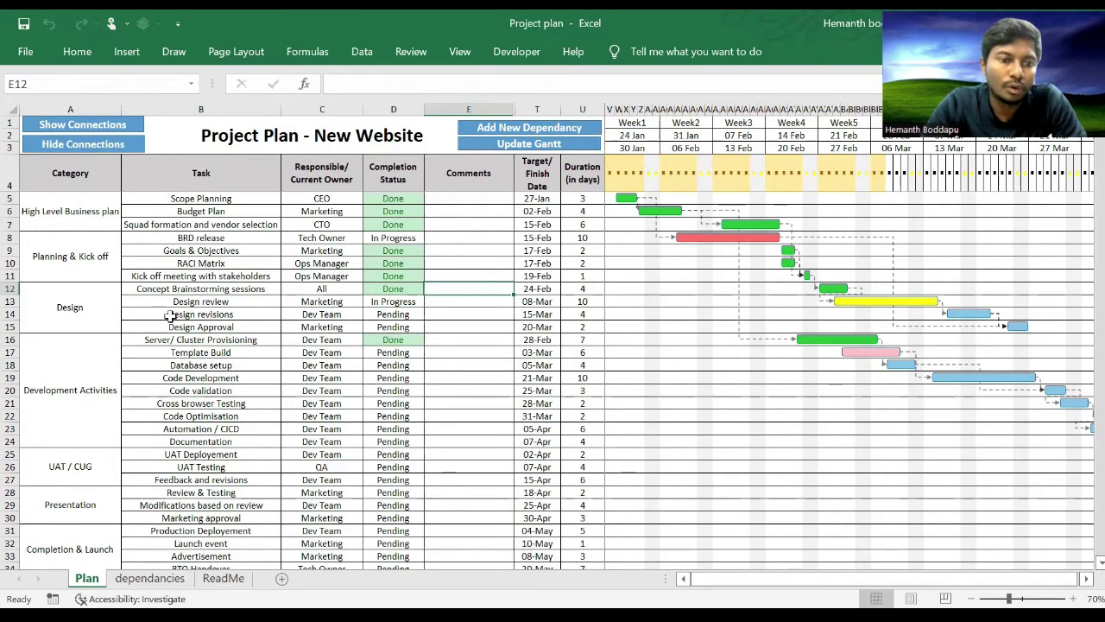
pyautogui.click(229, 275)
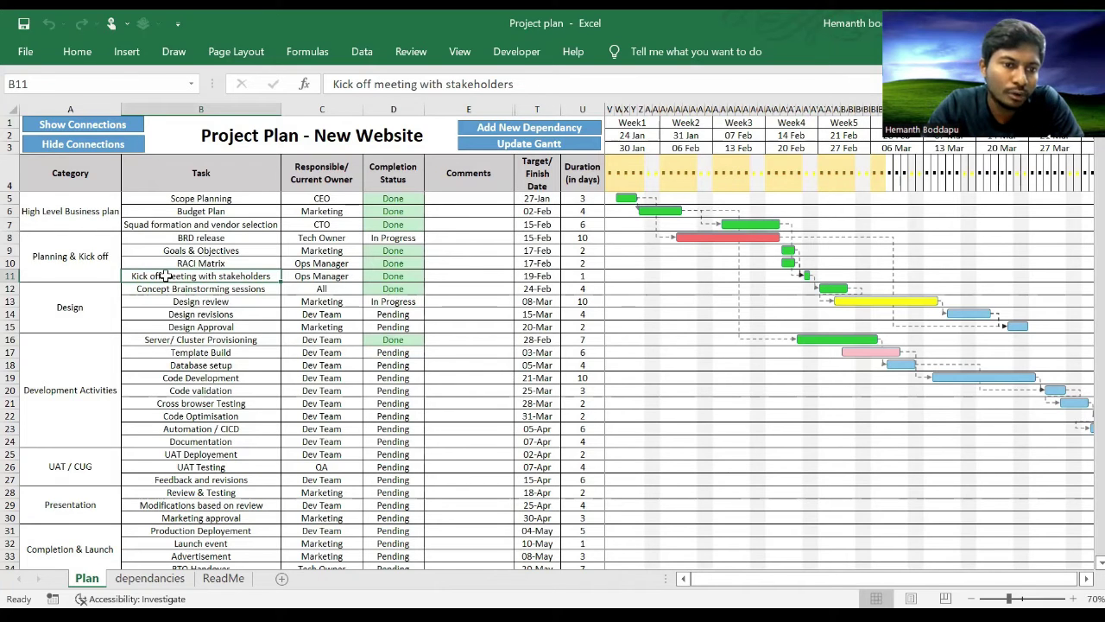
pyautogui.click(82, 126)
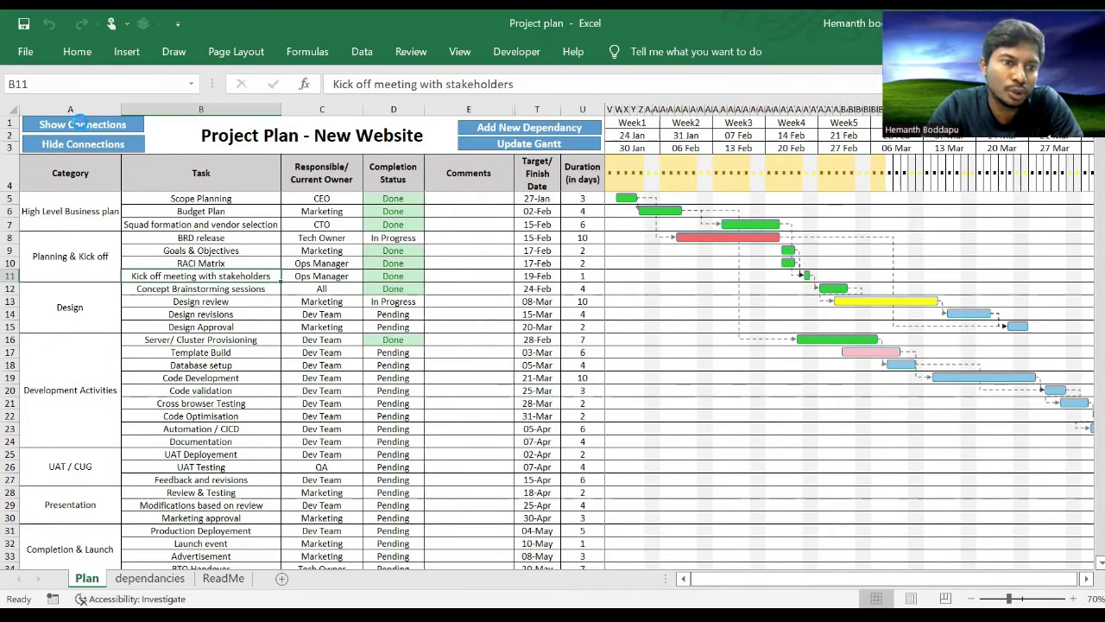
# Step: Examine the arrows linking Squad formation and vendor selection, Goals & Objectives and RACI Matrix to the Kick off meeting with stakeholders task
pyautogui.click(136, 301)
pyautogui.keyDown('ctrl'); pyautogui.scroll(3, 131, 289); pyautogui.keyUp('ctrl')
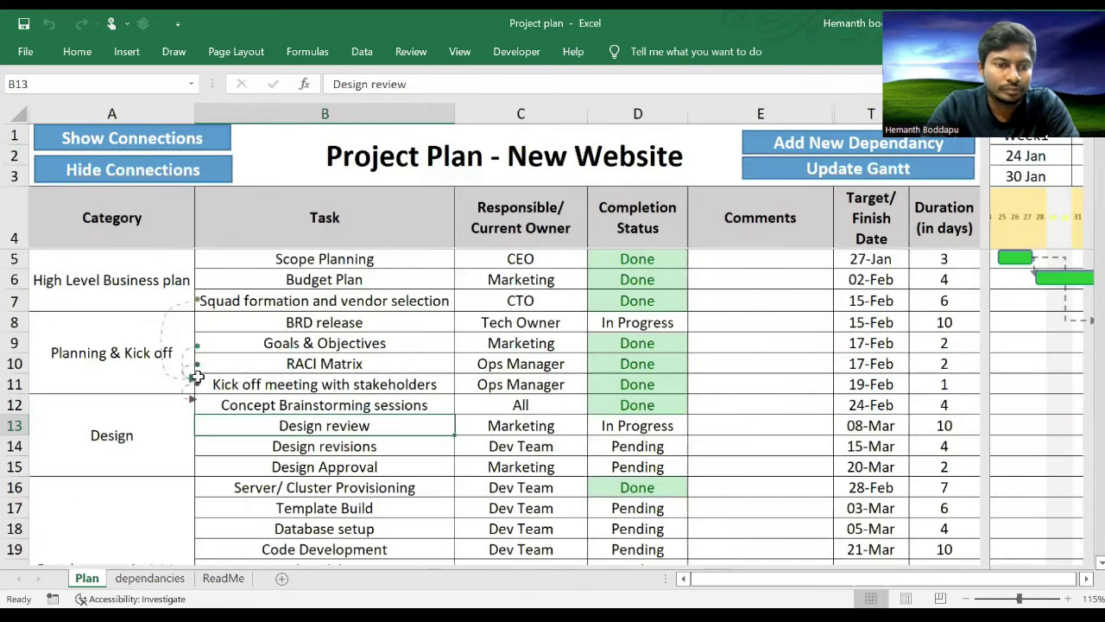
pyautogui.keyDown('ctrl'); pyautogui.scroll(2, 328, 452); pyautogui.keyUp('ctrl')
pyautogui.click(328, 452)
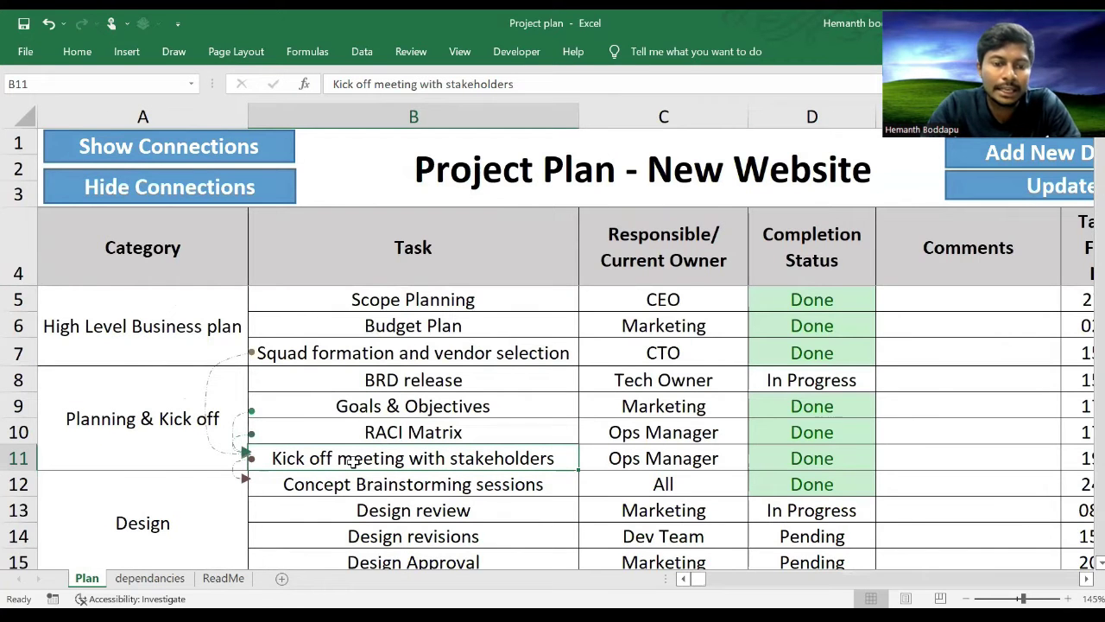
pyautogui.click(319, 433)
pyautogui.click(324, 405)
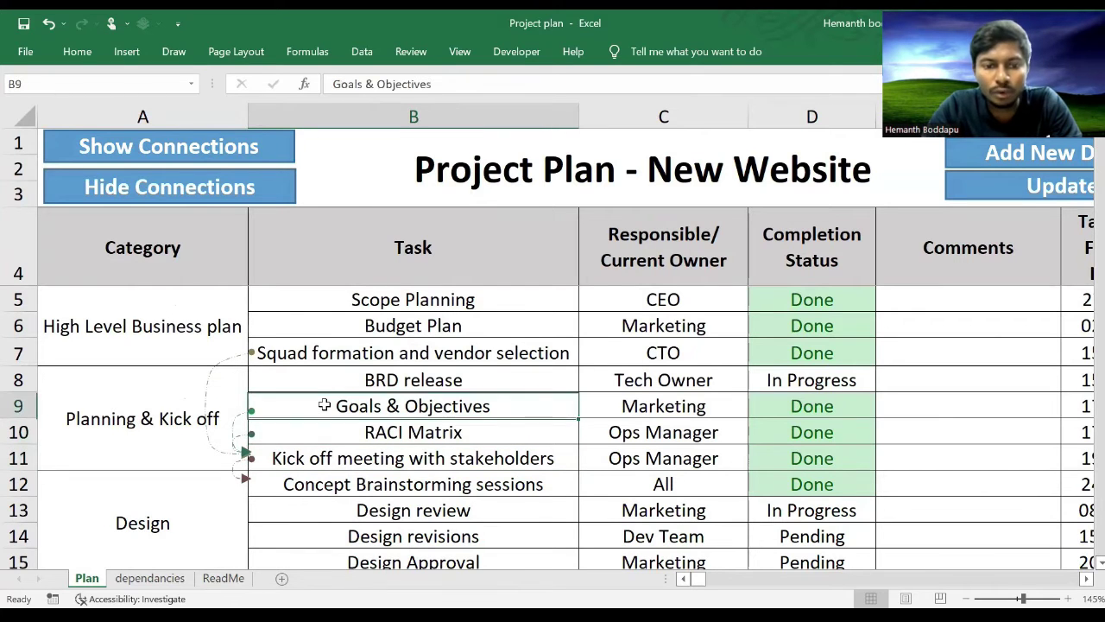
pyautogui.click(315, 353)
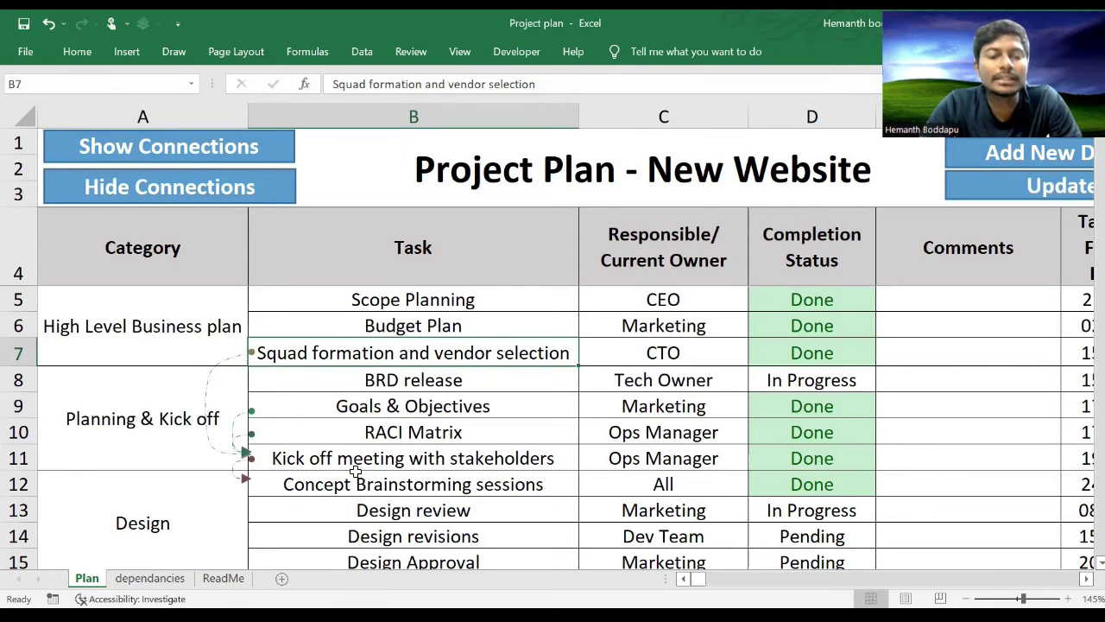
pyautogui.click(306, 458)
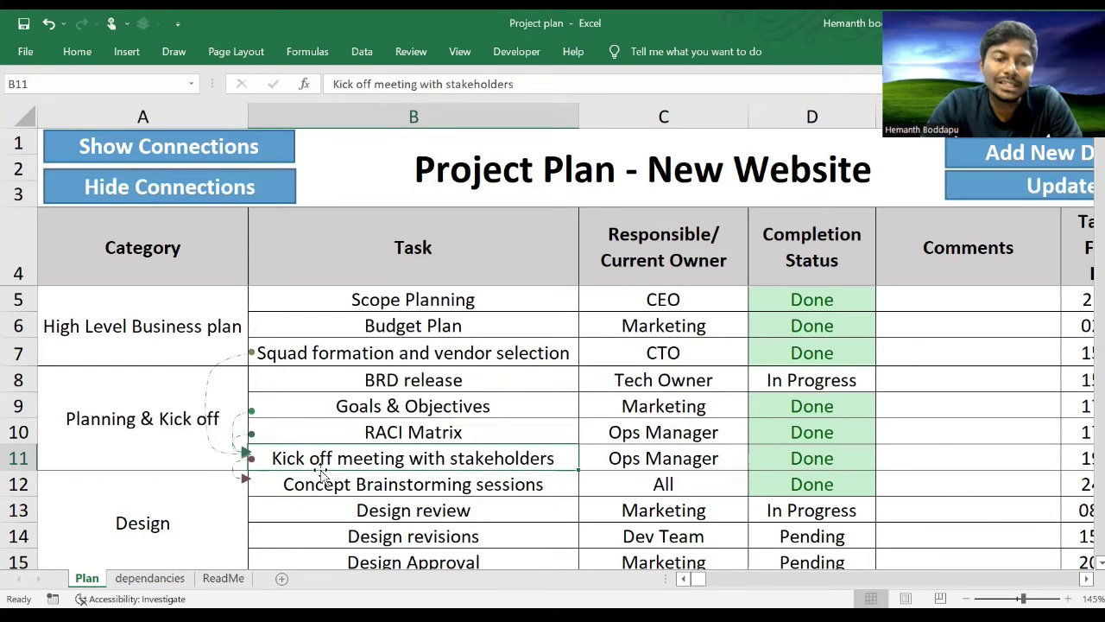
# Step: Trace the connection arrow from the Kick off meeting with stakeholders task to Concept Brainstorming sessions
pyautogui.click(243, 478)
pyautogui.click(302, 486)
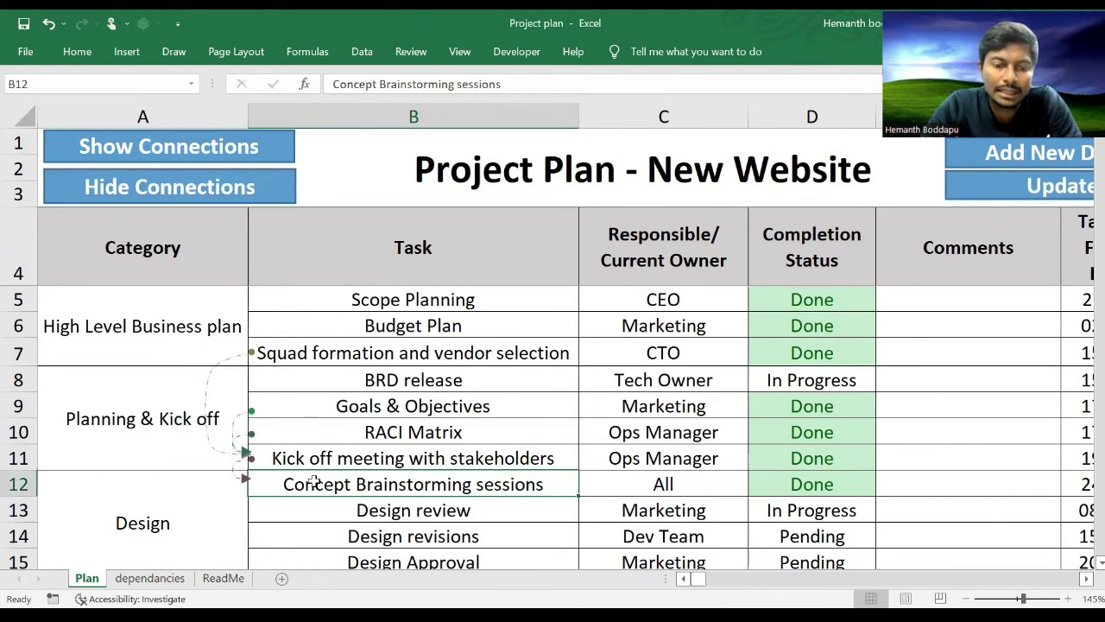
pyautogui.click(337, 459)
pyautogui.click(346, 486)
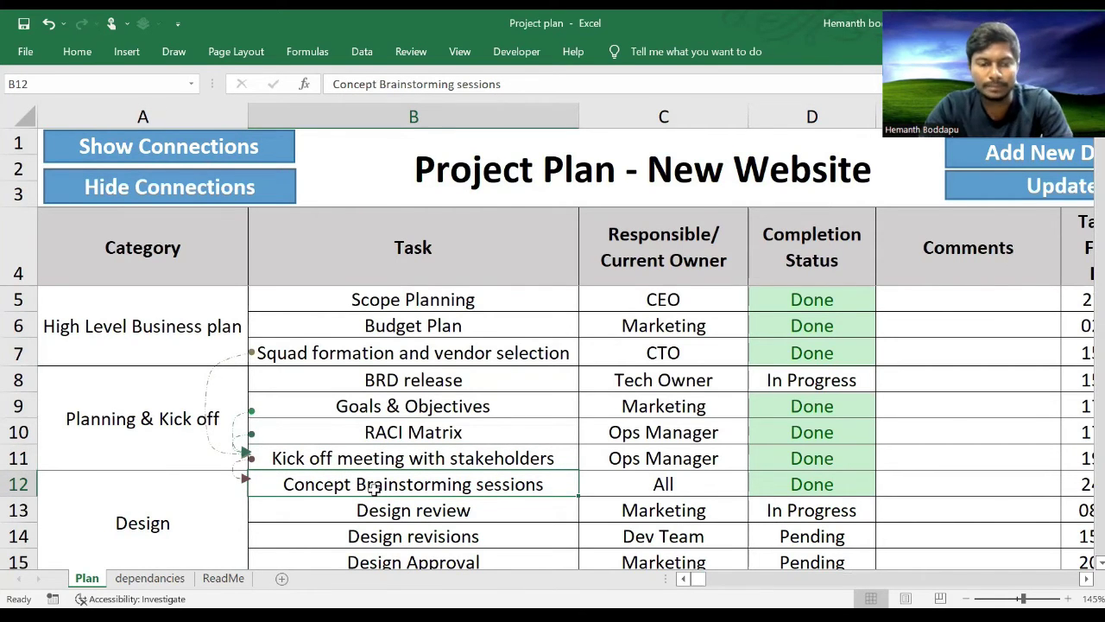
pyautogui.keyDown('ctrl'); pyautogui.scroll(-4, 374, 488); pyautogui.keyUp('ctrl')
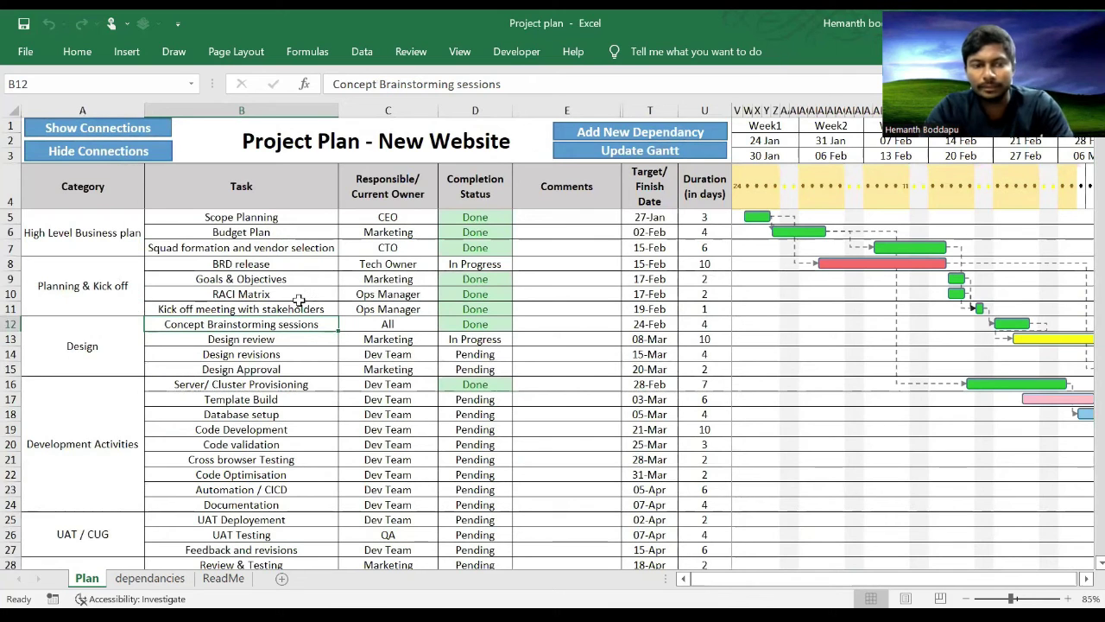
pyautogui.click(298, 297)
pyautogui.keyDown('ctrl'); pyautogui.scroll(-1, 297, 298); pyautogui.keyUp('ctrl')
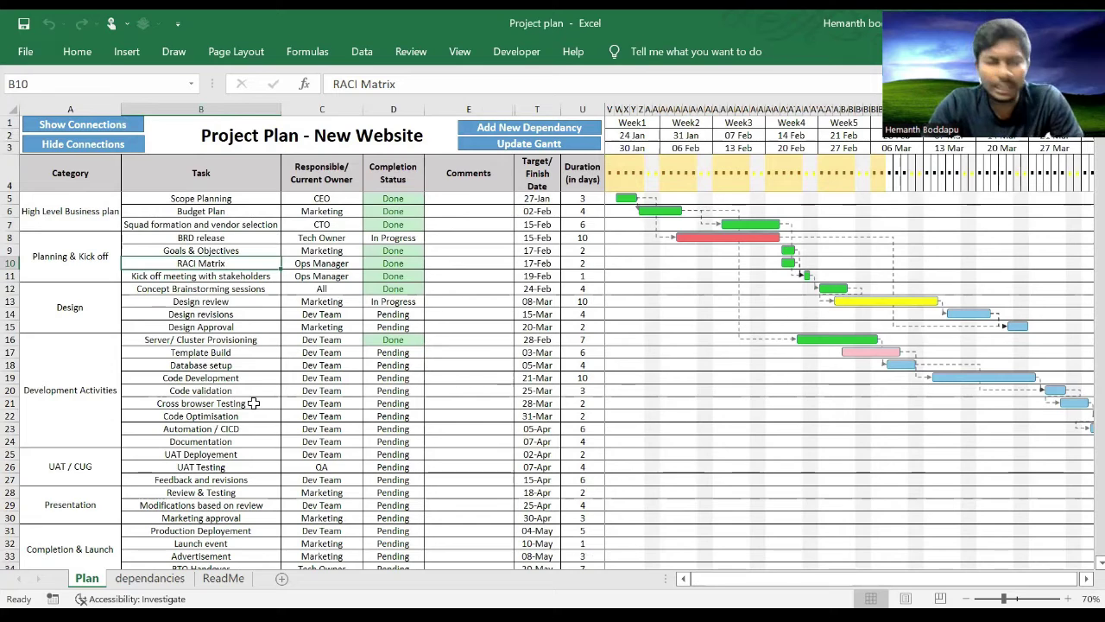
# Step: Insert a blank row between the Design revisions and Design Approval tasks
pyautogui.click(11, 327)
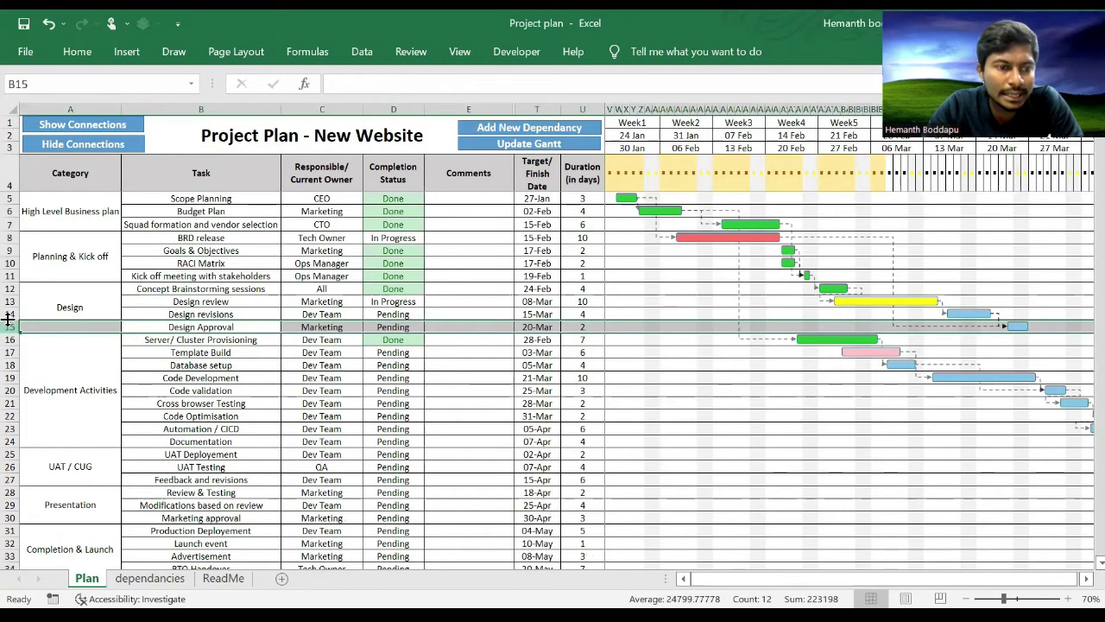
pyautogui.click(8, 314)
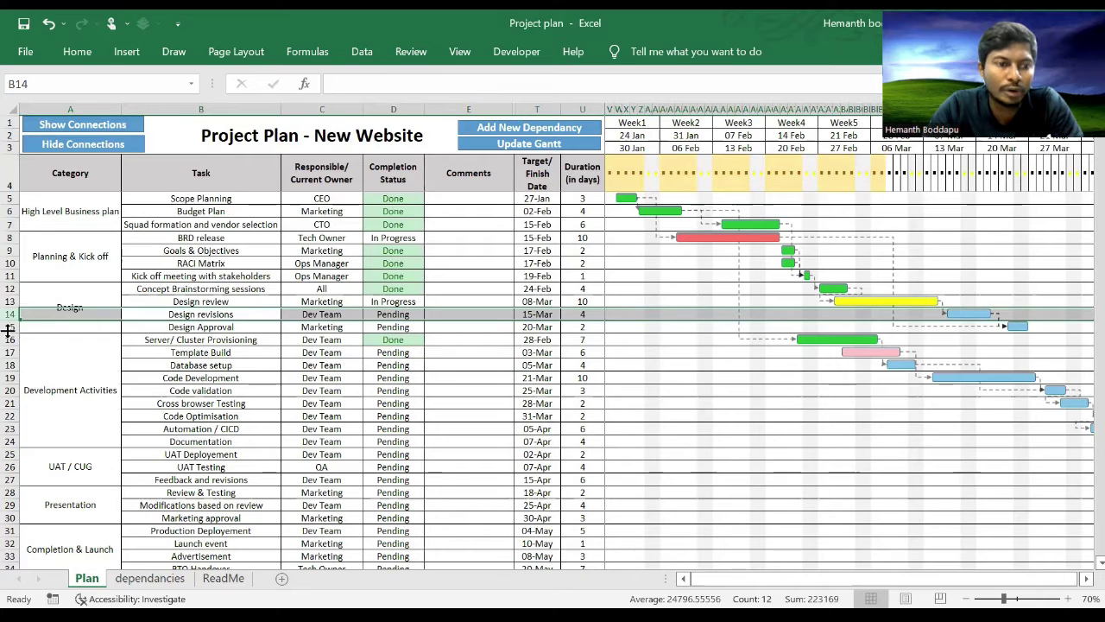
pyautogui.click(12, 327)
pyautogui.rightClick(11, 326)
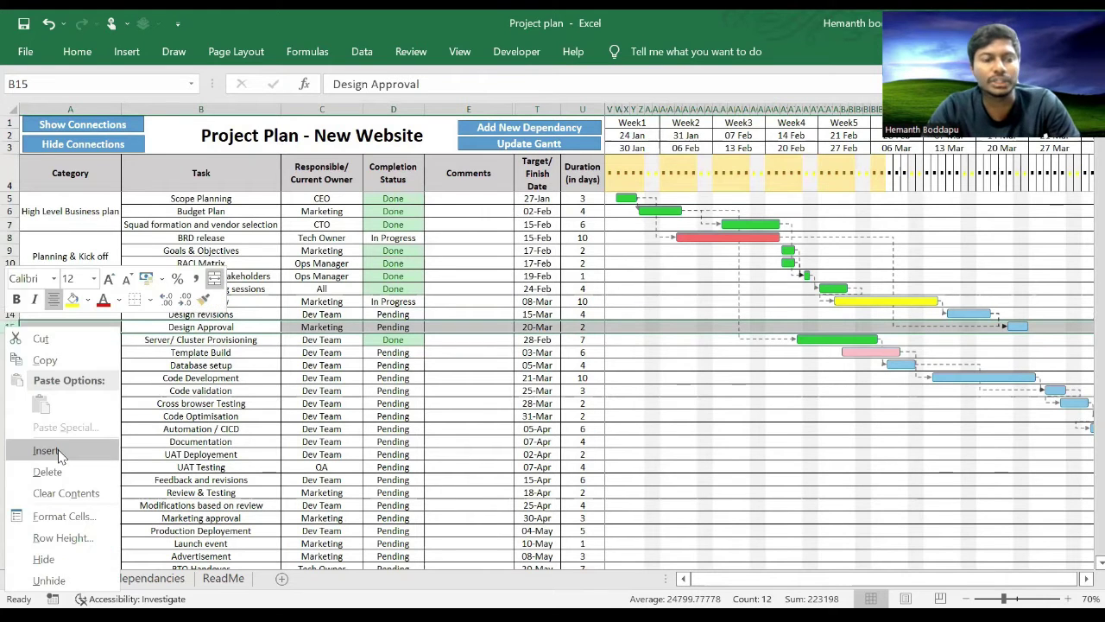
pyautogui.click(46, 450)
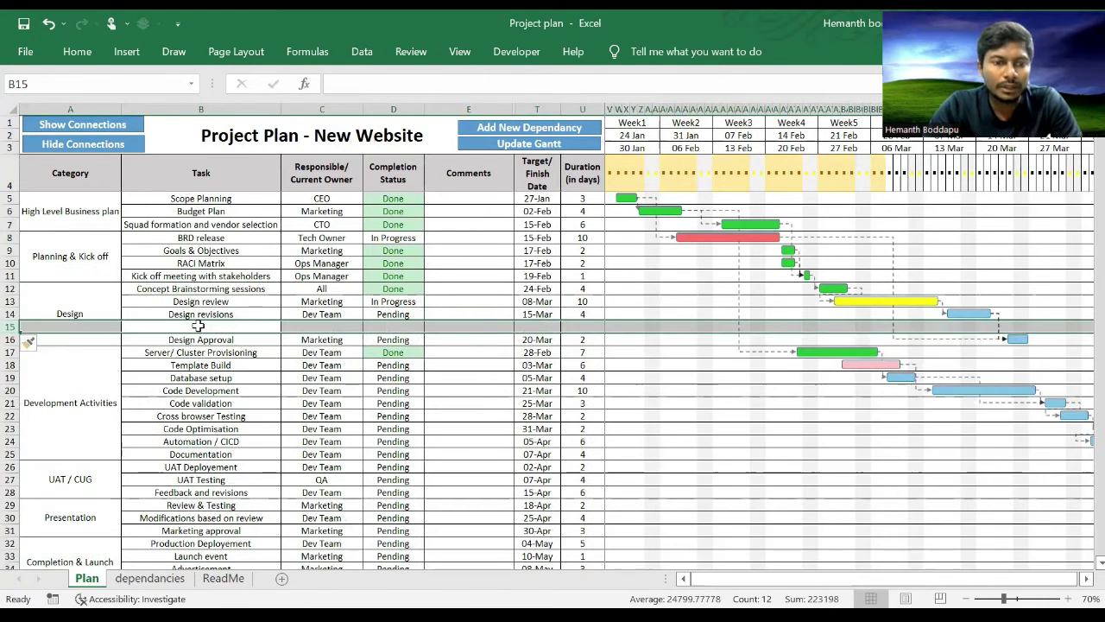
# Step: Enter "Design Documentaion" as the task name in the new row 15
pyautogui.write('Des')
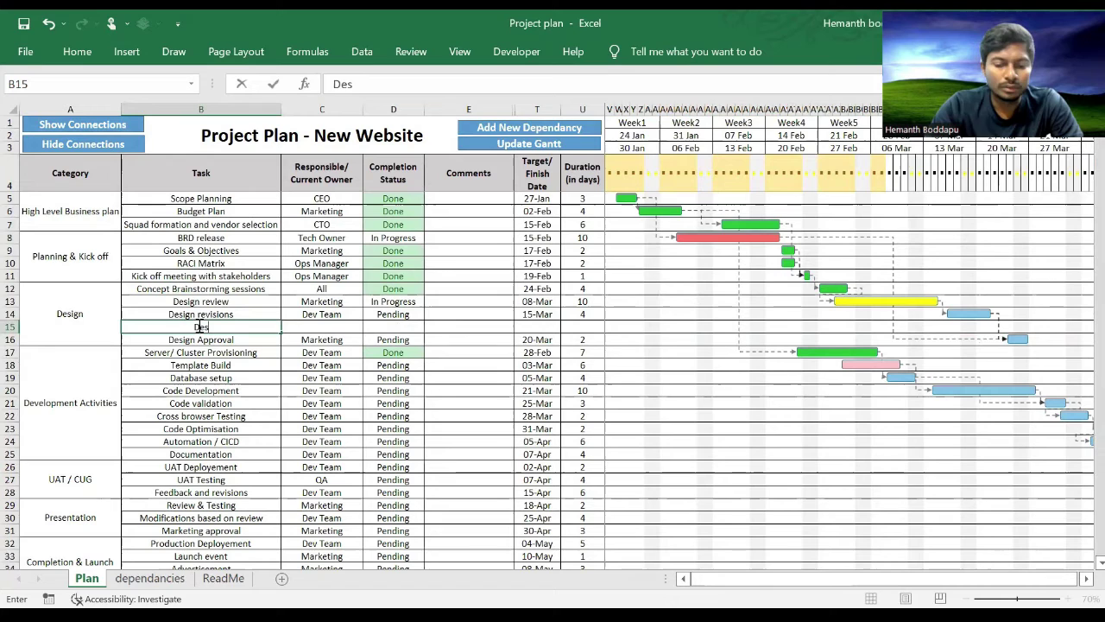
pyautogui.write('ign Docu')
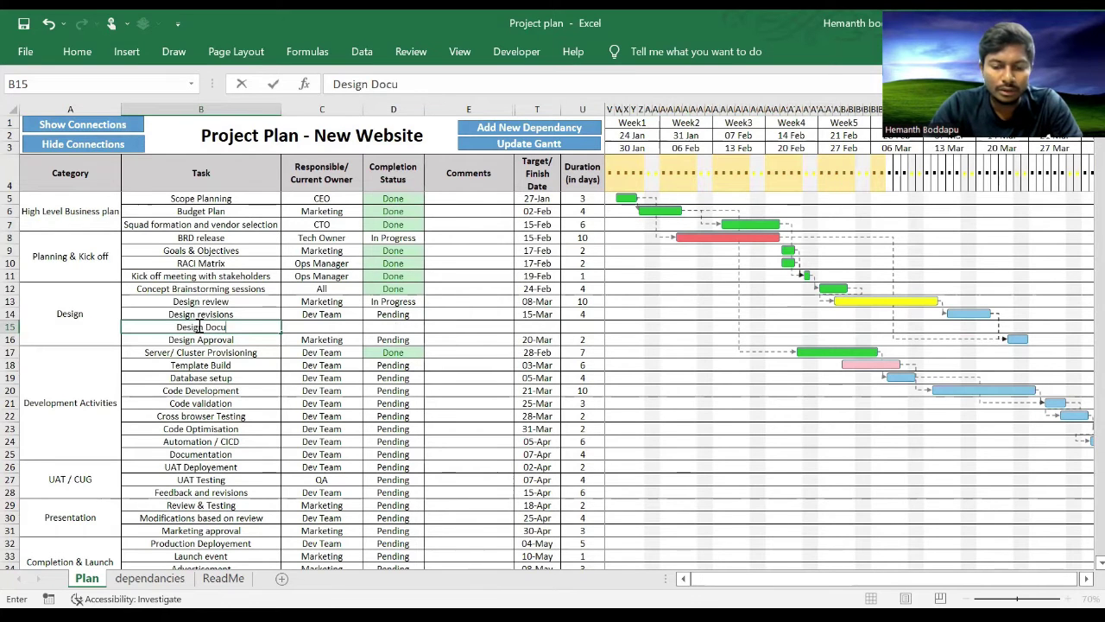
pyautogui.write('mentaion')
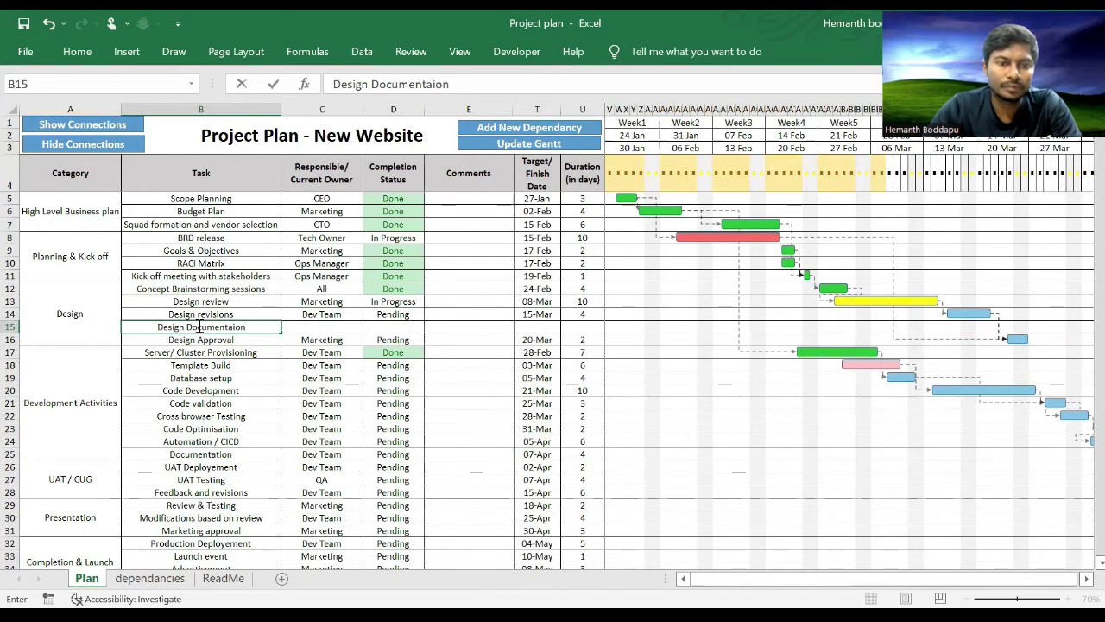
pyautogui.press('Return')
pyautogui.press('Up')
pyautogui.press('Right')
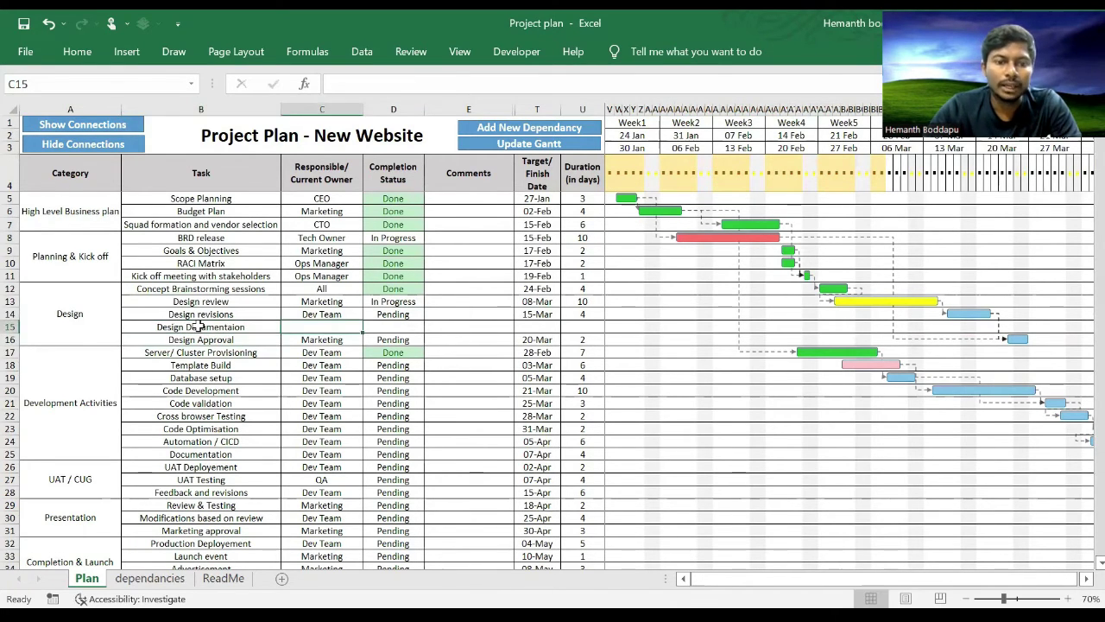
# Step: Set the new task's responsible owner to Dev Team and its completion status to Pending
pyautogui.write('Dev Team')
pyautogui.press('Tab')
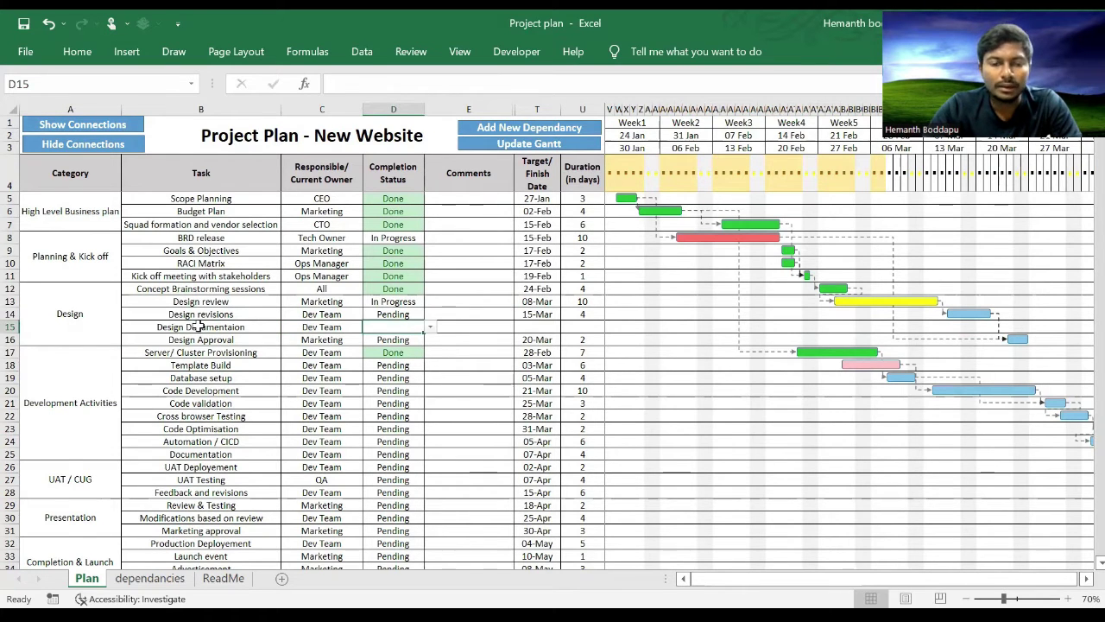
pyautogui.write('Pending')
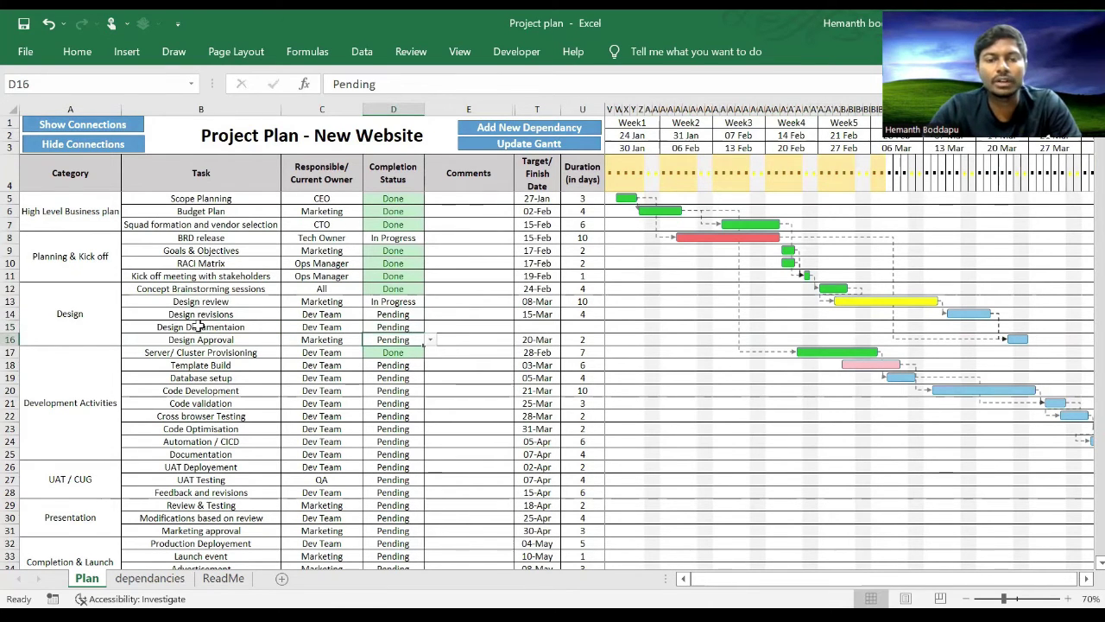
pyautogui.press('Tab')
pyautogui.press('Tab')
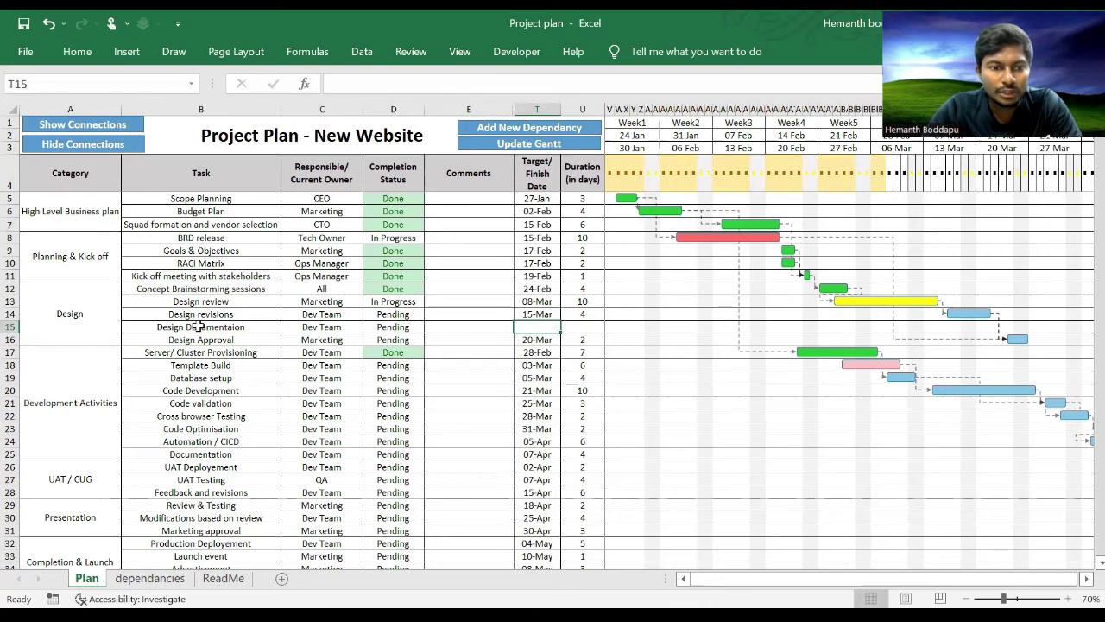
# Step: Give the new task in row 15 a target date of 17 mar and a duration of 2 days
pyautogui.write('17 mar')
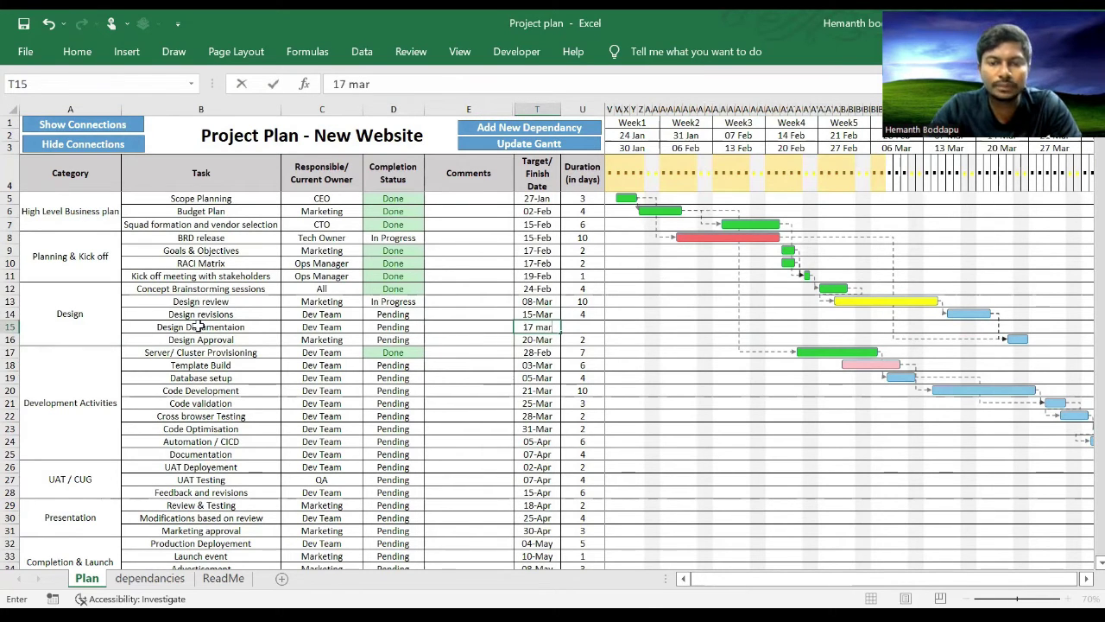
pyautogui.press('Return')
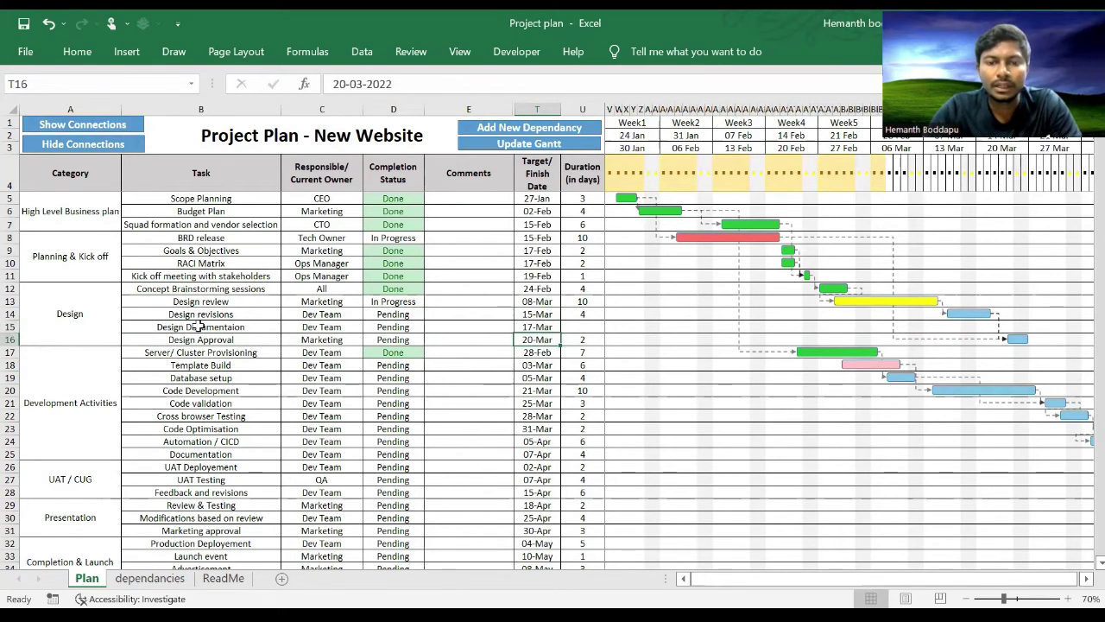
pyautogui.press('Up')
pyautogui.press('Right')
pyautogui.write('2')
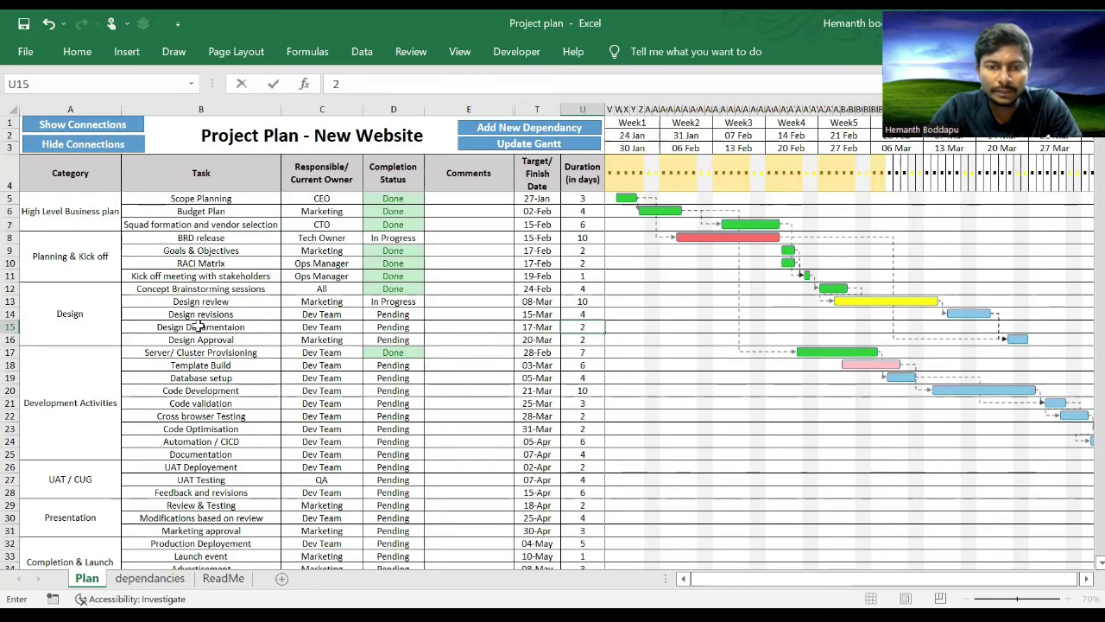
pyautogui.press('Return')
# Step: Add a new dependency for the Design Documentaion task in B15 on the Design revisions task in B14
pyautogui.press('Left')
pyautogui.press('Left')
pyautogui.press('Left')
pyautogui.press('Left')
pyautogui.press('Left')
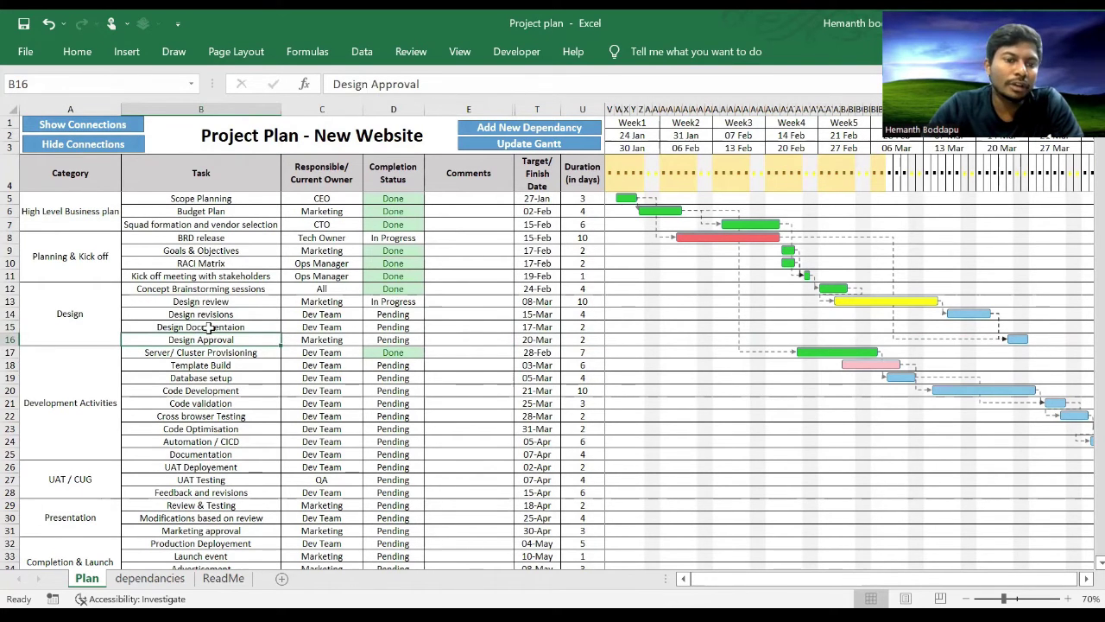
pyautogui.click(209, 328)
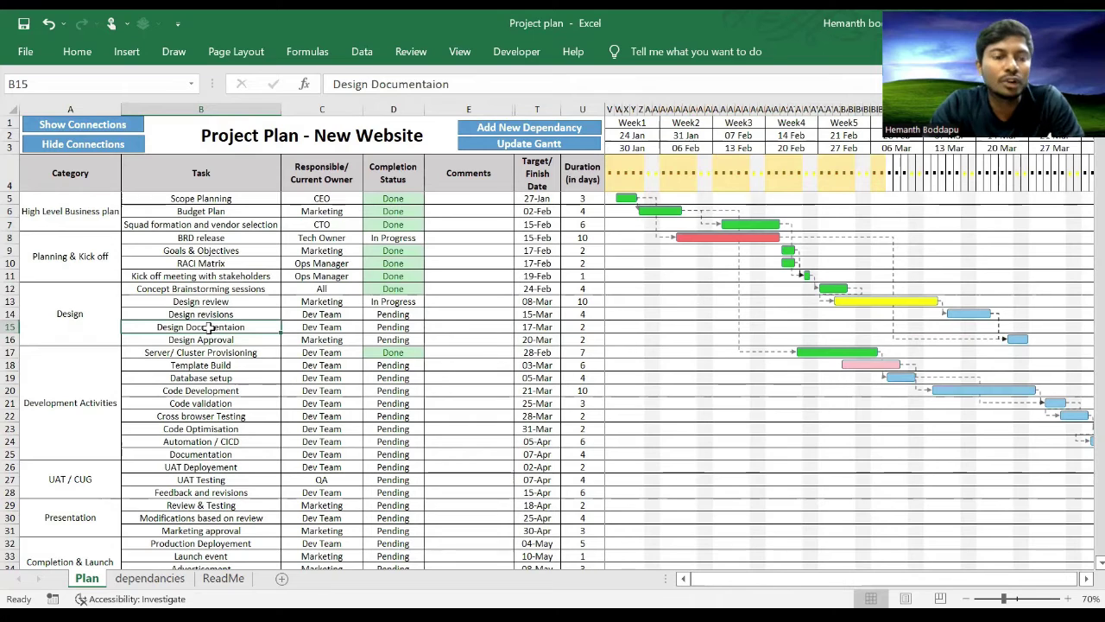
pyautogui.click(212, 316)
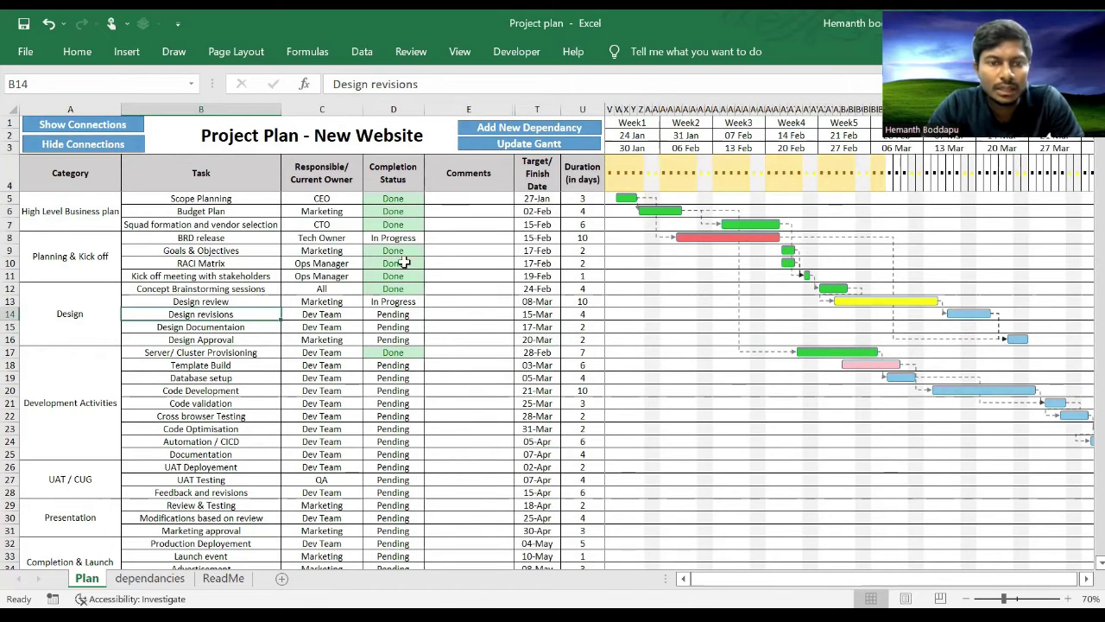
pyautogui.click(226, 329)
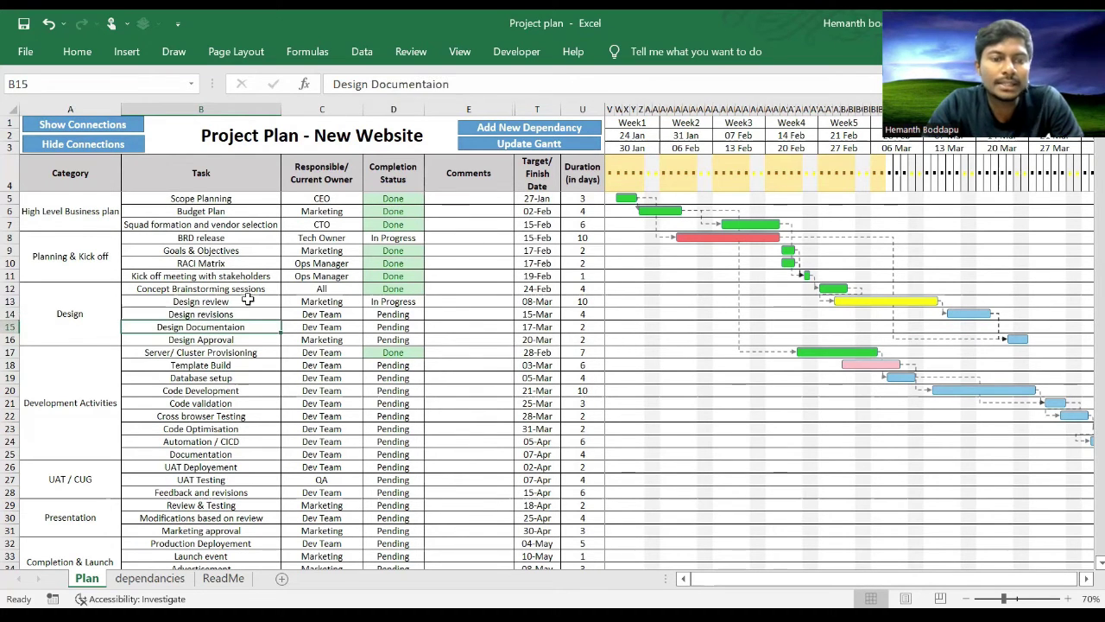
pyautogui.click(522, 136)
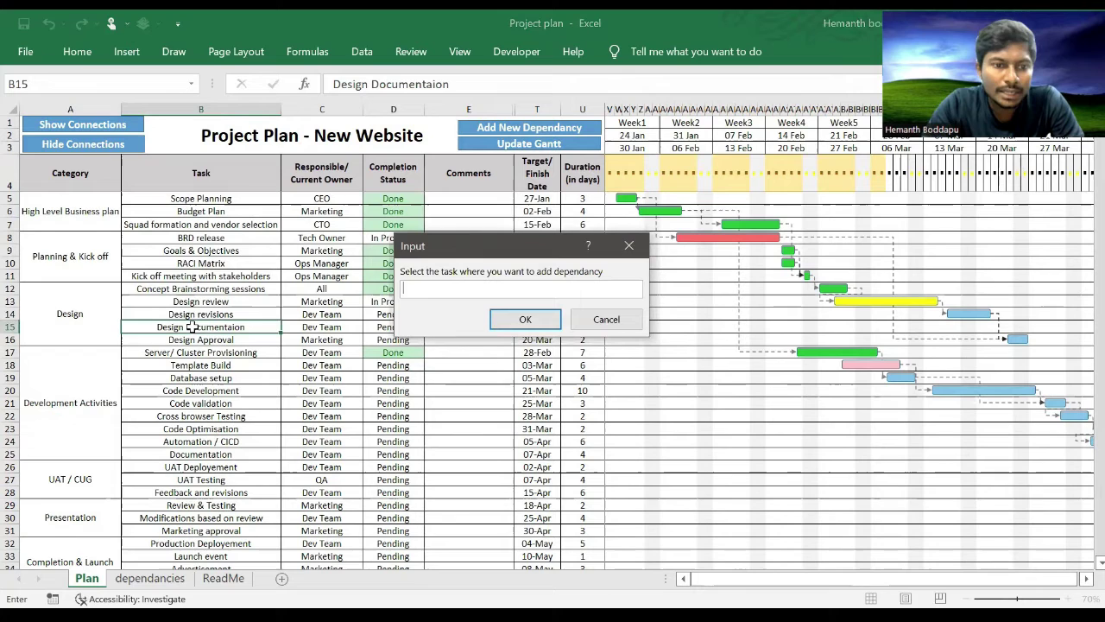
pyautogui.click(193, 326)
pyautogui.click(526, 322)
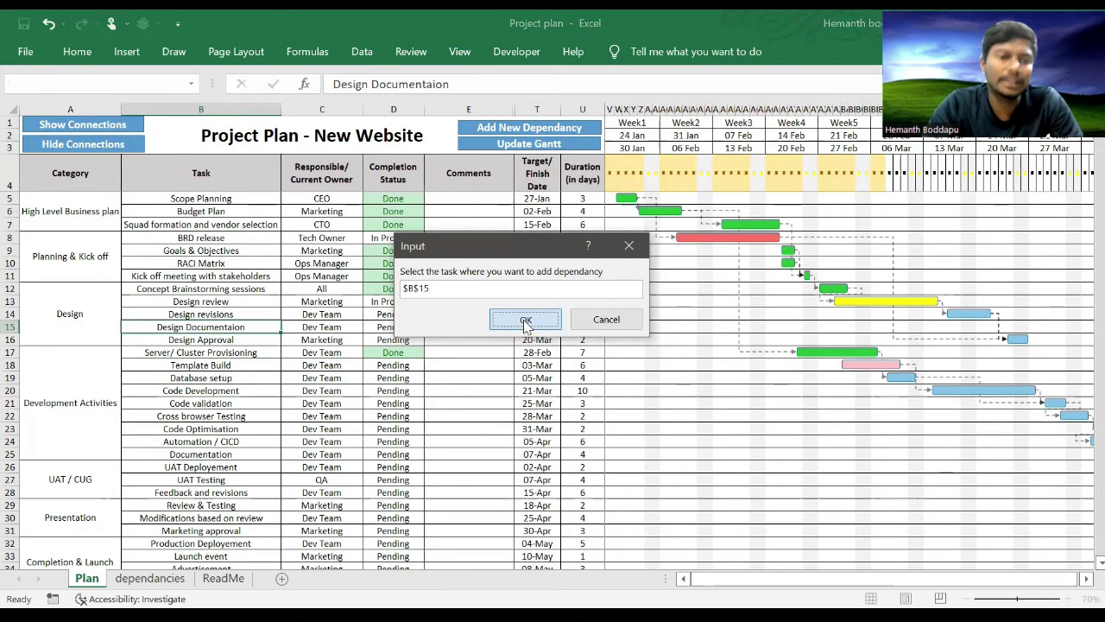
pyautogui.click(214, 314)
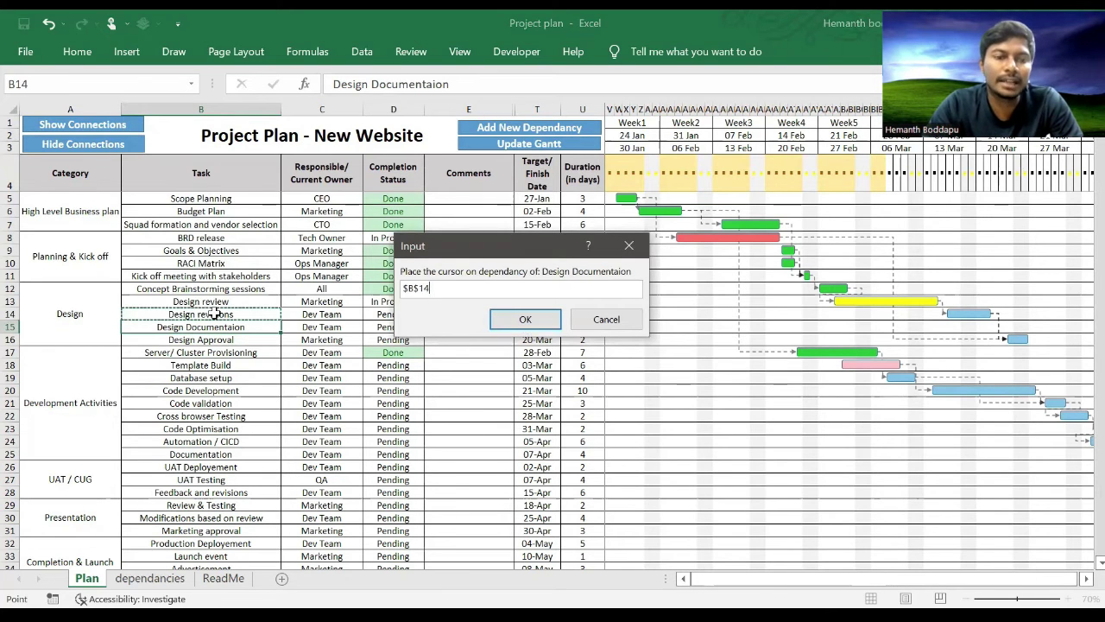
pyautogui.click(511, 320)
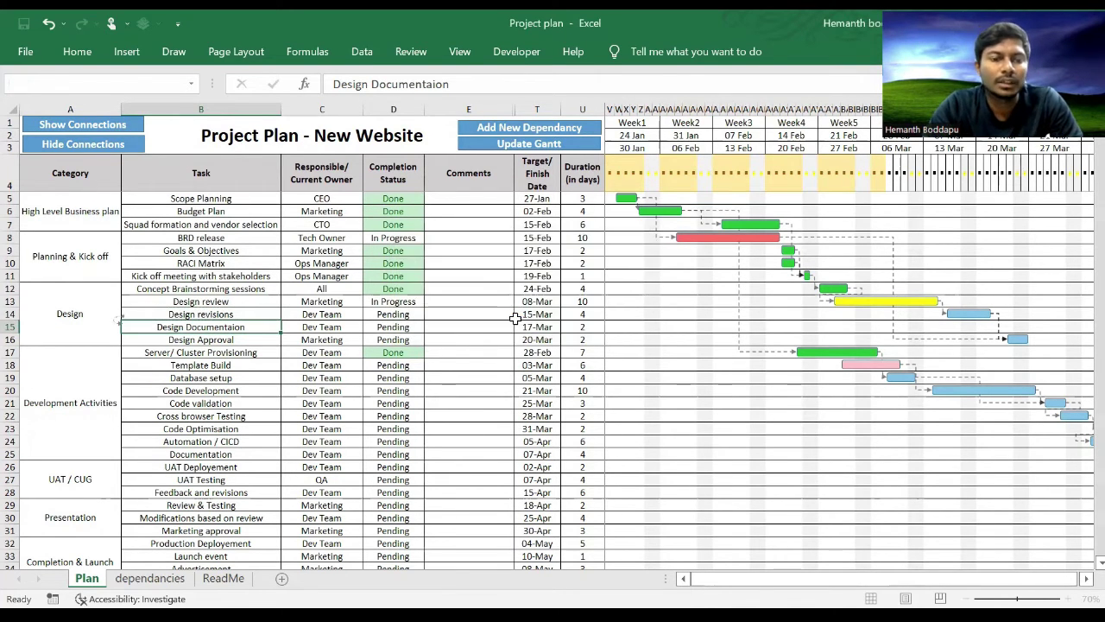
# Step: Add a new dependency for the Design Approval task in B16 on the Design Documentaion task in B15
pyautogui.click(212, 341)
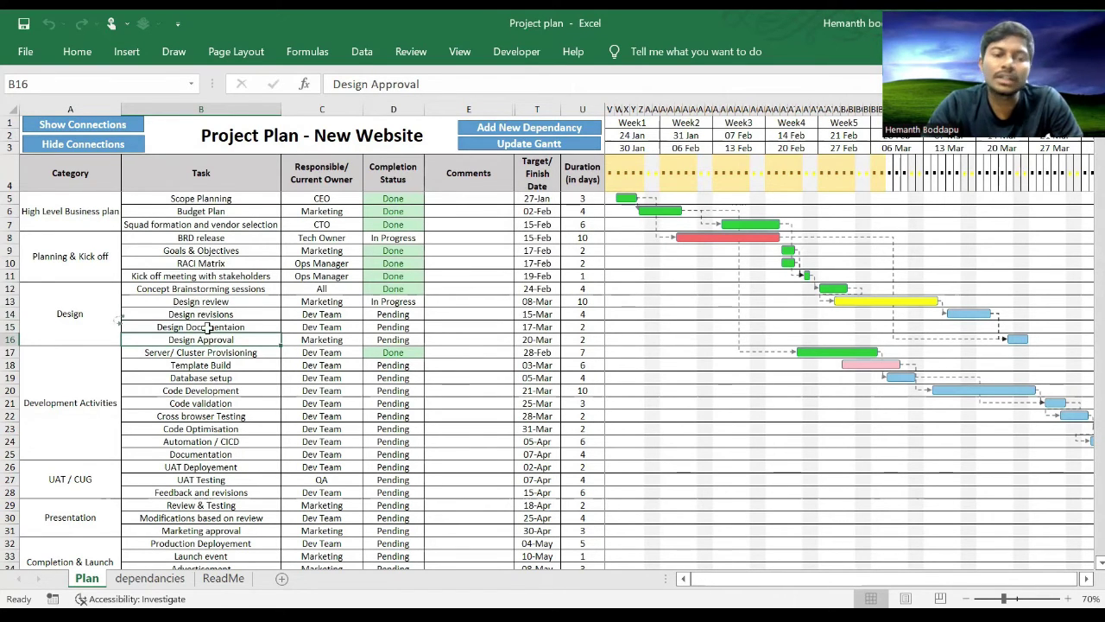
pyautogui.click(208, 328)
pyautogui.click(208, 341)
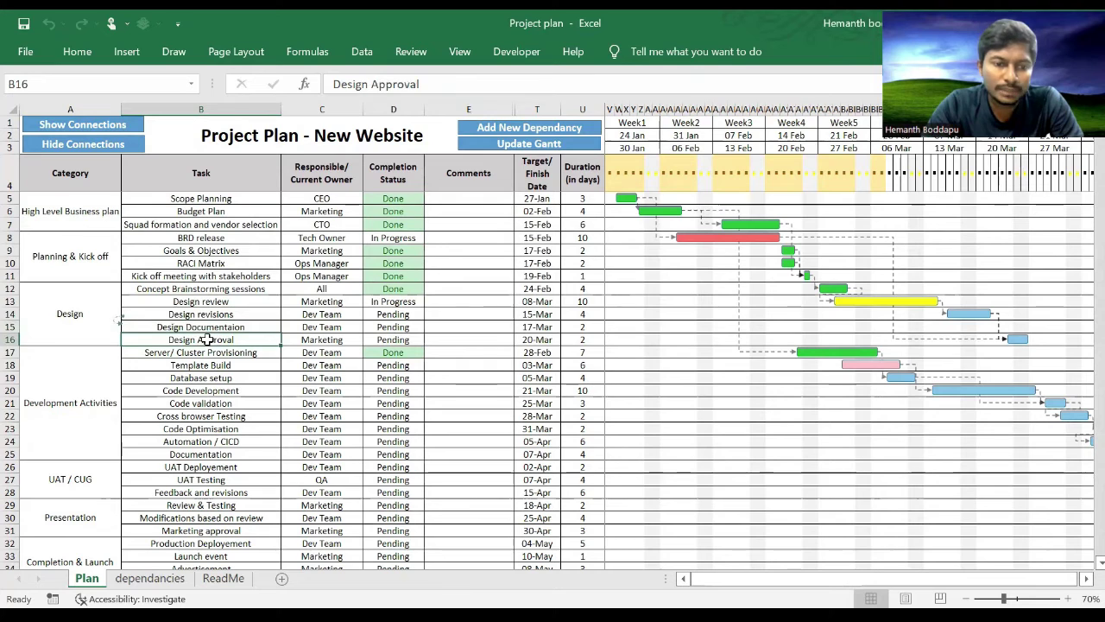
pyautogui.click(490, 134)
pyautogui.click(196, 340)
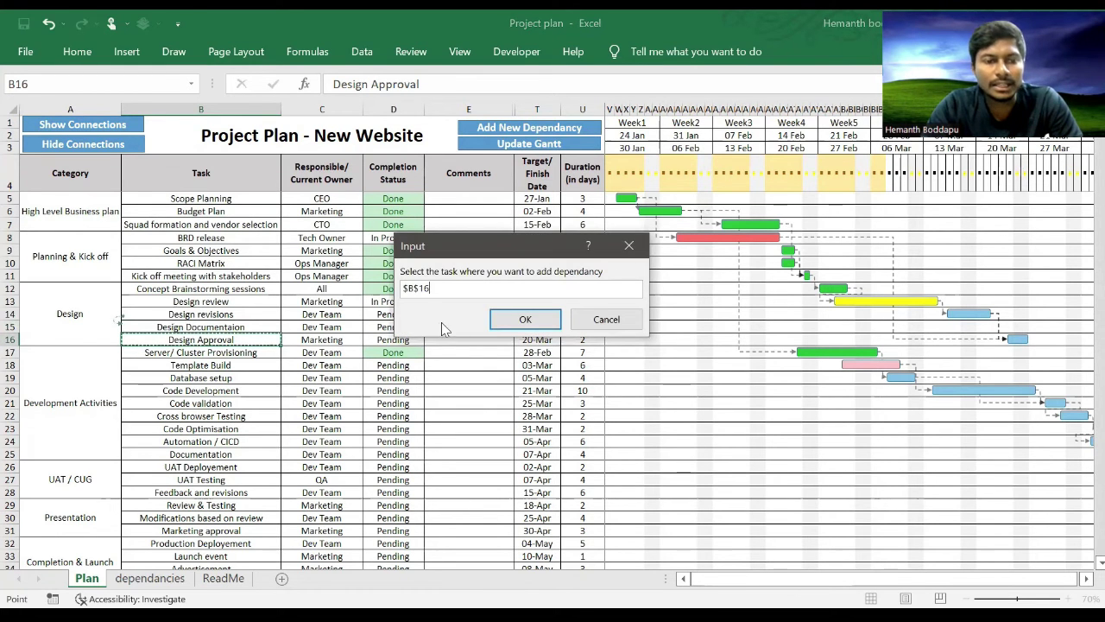
pyautogui.click(509, 317)
pyautogui.click(184, 328)
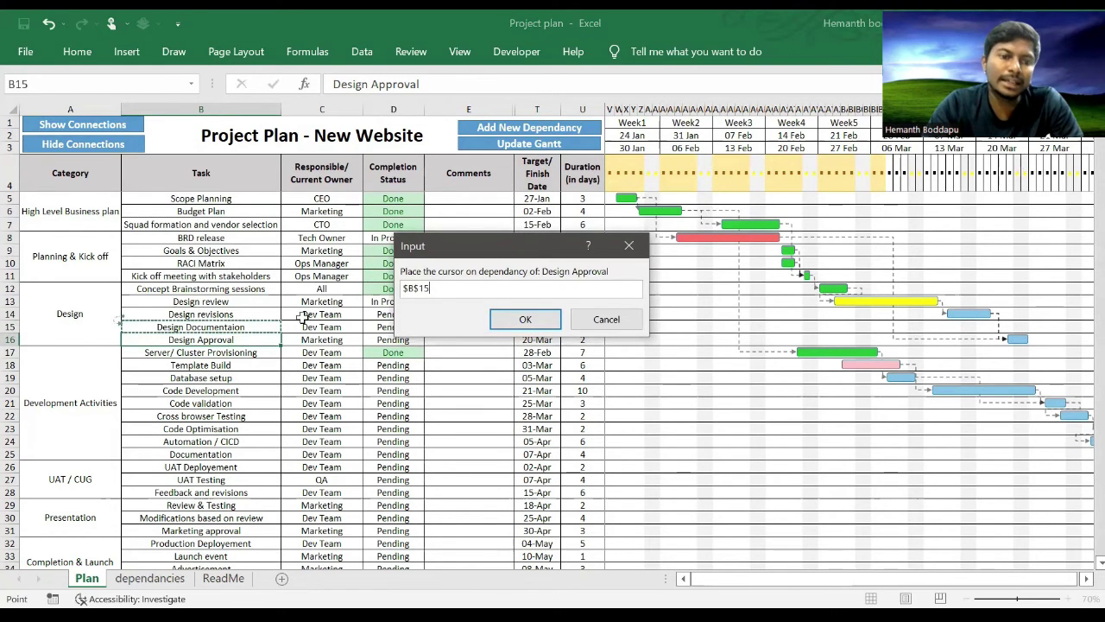
pyautogui.click(511, 321)
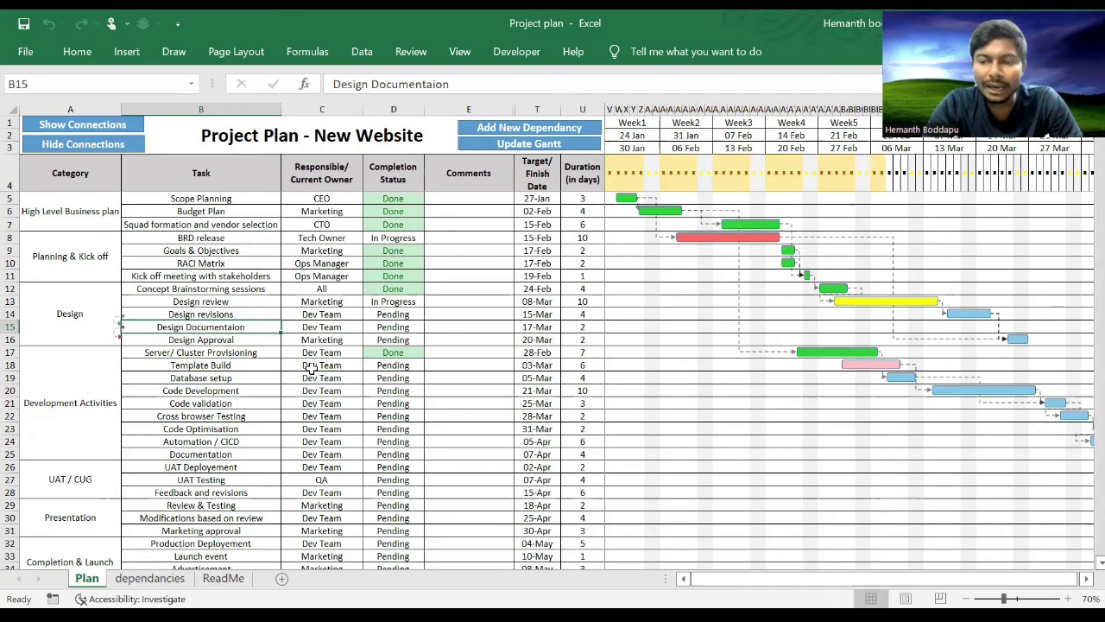
# Step: Hide the connection arrows drawn beside the task list
pyautogui.click(192, 340)
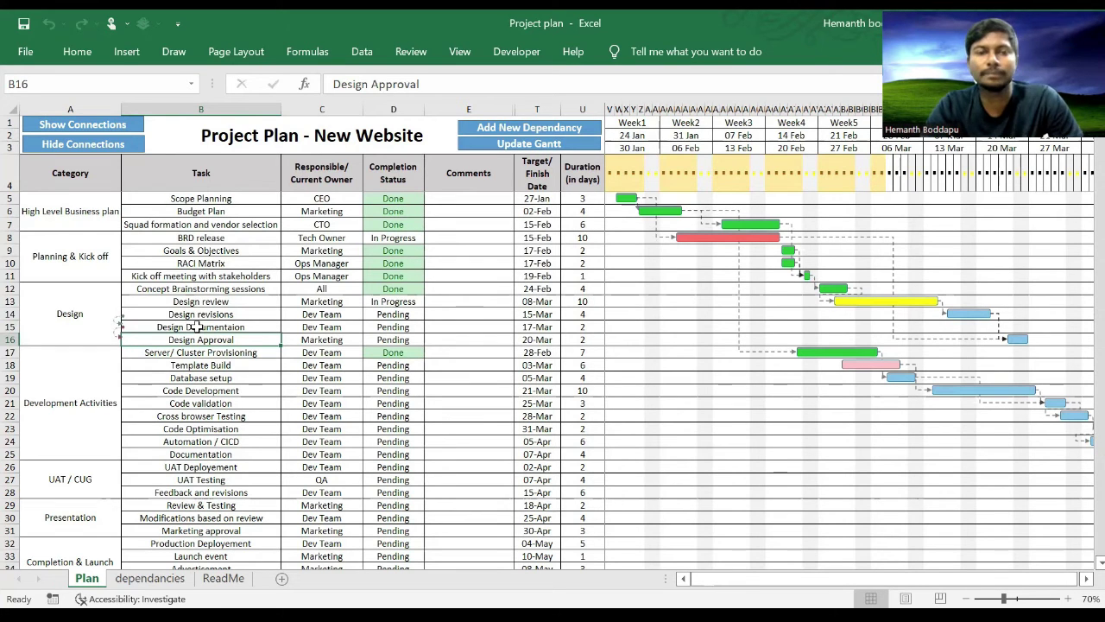
pyautogui.click(197, 326)
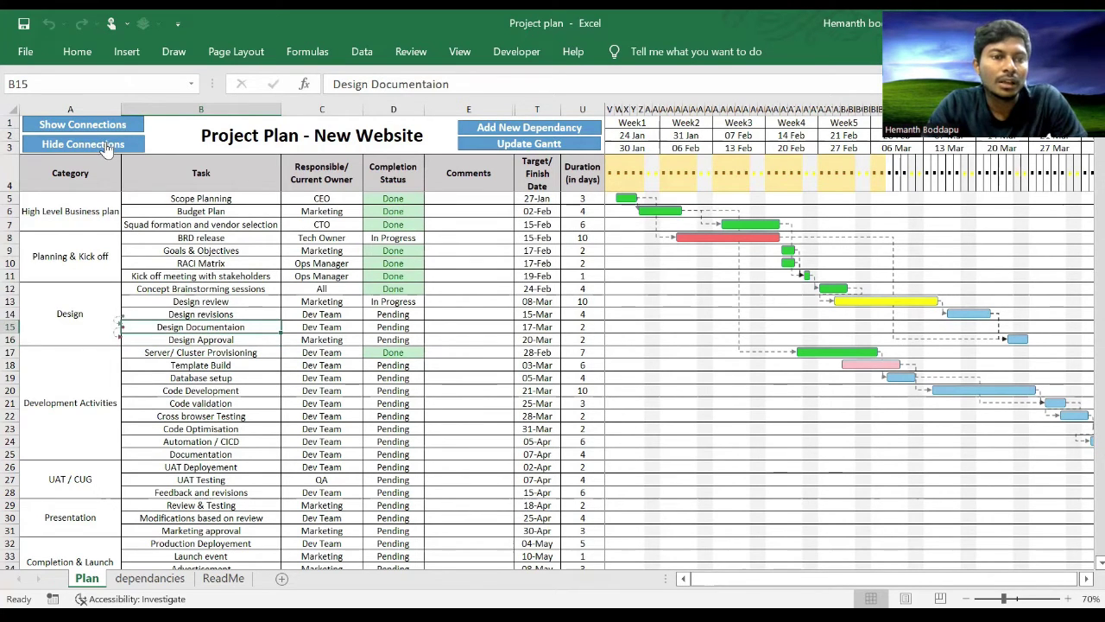
pyautogui.click(104, 147)
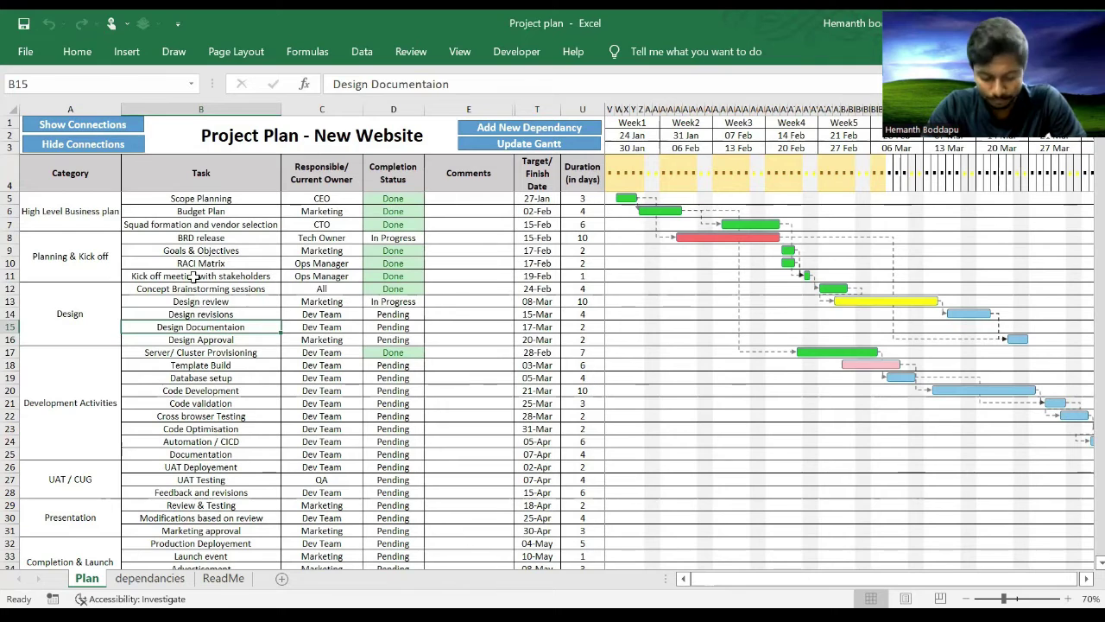
# Step: Go to the timeline's first date cell, V4, and widen column V so its date is readable
pyautogui.click(223, 313)
pyautogui.click(499, 270)
pyautogui.press('Right')
pyautogui.press('Right')
pyautogui.press('Right')
pyautogui.press('Right')
pyautogui.press('Right')
pyautogui.press('Right')
pyautogui.press('Right')
pyautogui.press('Right')
pyautogui.press('Right')
pyautogui.press('Right')
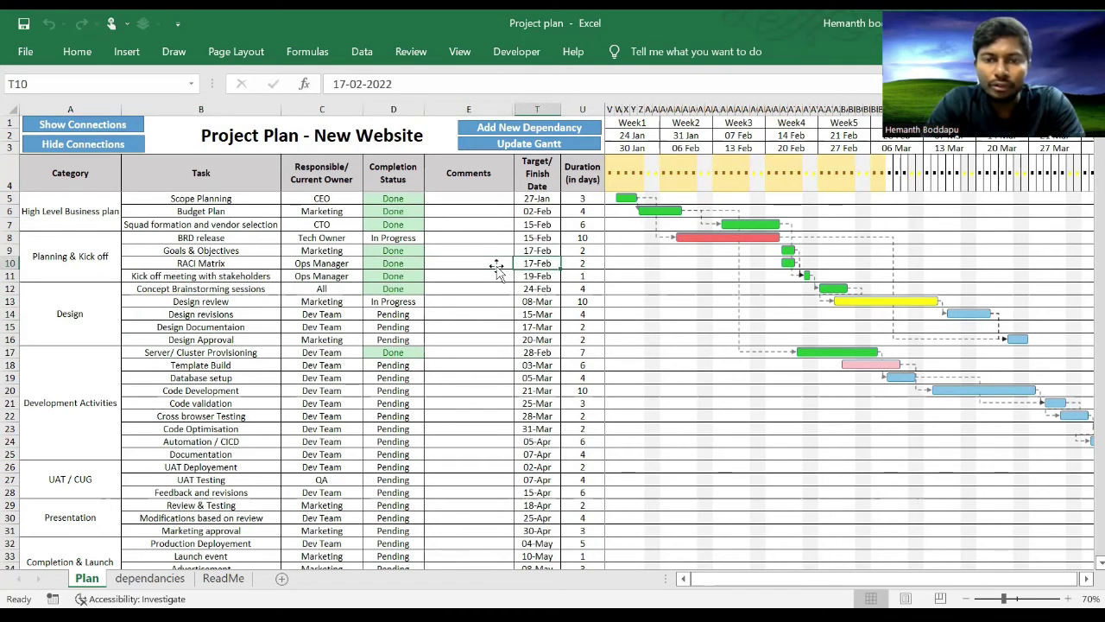
pyautogui.press('Left')
pyautogui.press('Left')
pyautogui.press('Left')
pyautogui.press('Left')
pyautogui.press('Left')
pyautogui.press('Left')
pyautogui.press('Left')
pyautogui.press('Left')
pyautogui.press('Left')
pyautogui.press('Left')
pyautogui.press('Left')
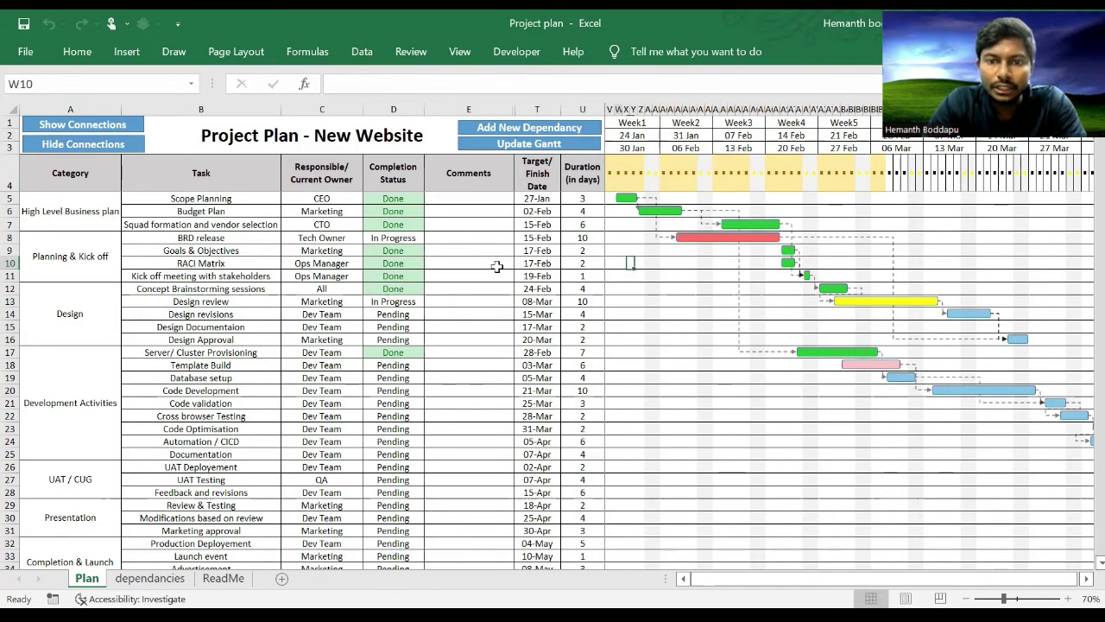
pyautogui.press('Up')
pyautogui.press('Up')
pyautogui.press('Up')
pyautogui.press('Up')
pyautogui.press('Up')
pyautogui.press('Up')
pyautogui.press('Up')
pyautogui.press('Right')
pyautogui.press('Right')
pyautogui.press('Right')
pyautogui.press('Right')
pyautogui.press('Down')
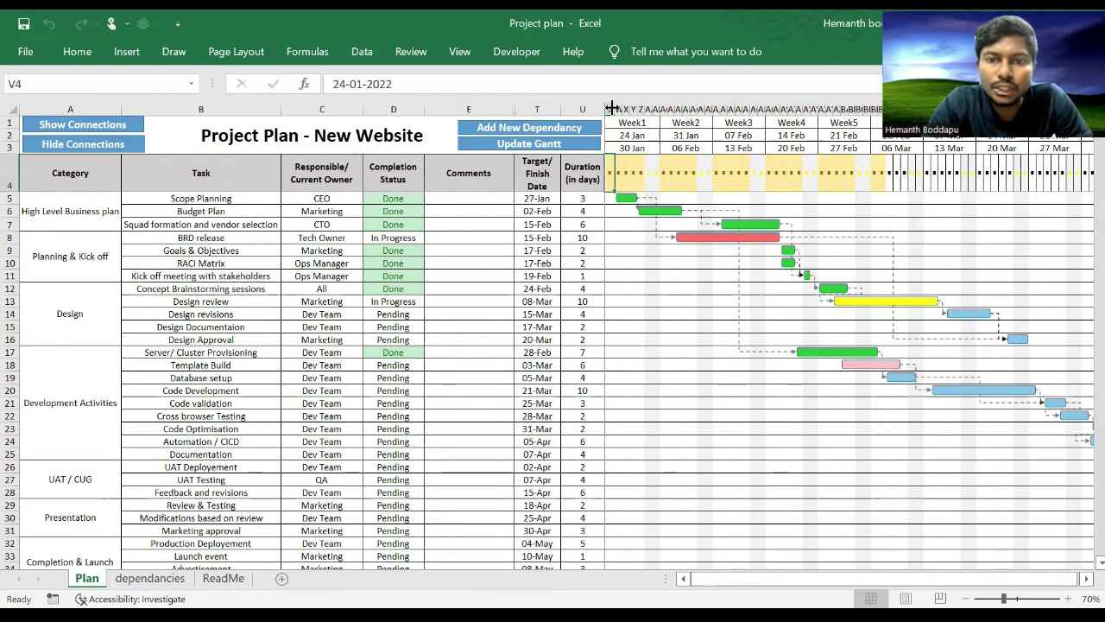
pyautogui.moveTo(611, 108); pyautogui.dragTo(655, 108)
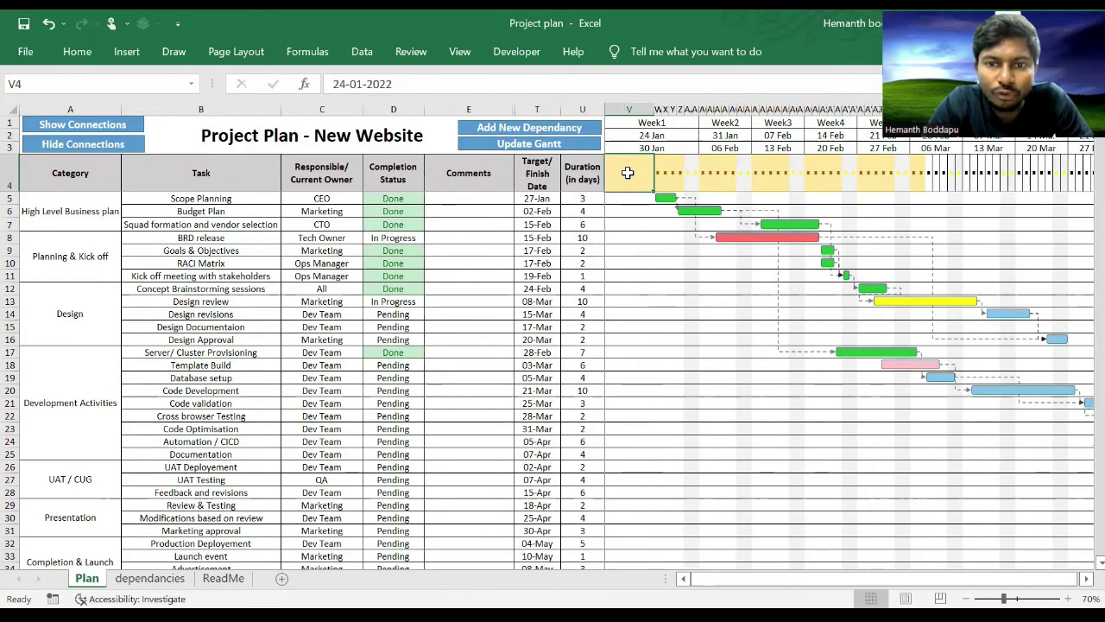
# Step: Set the timeline's first date in cell V4 to 21 jan
pyautogui.click(486, 87)
pyautogui.press('Escape')
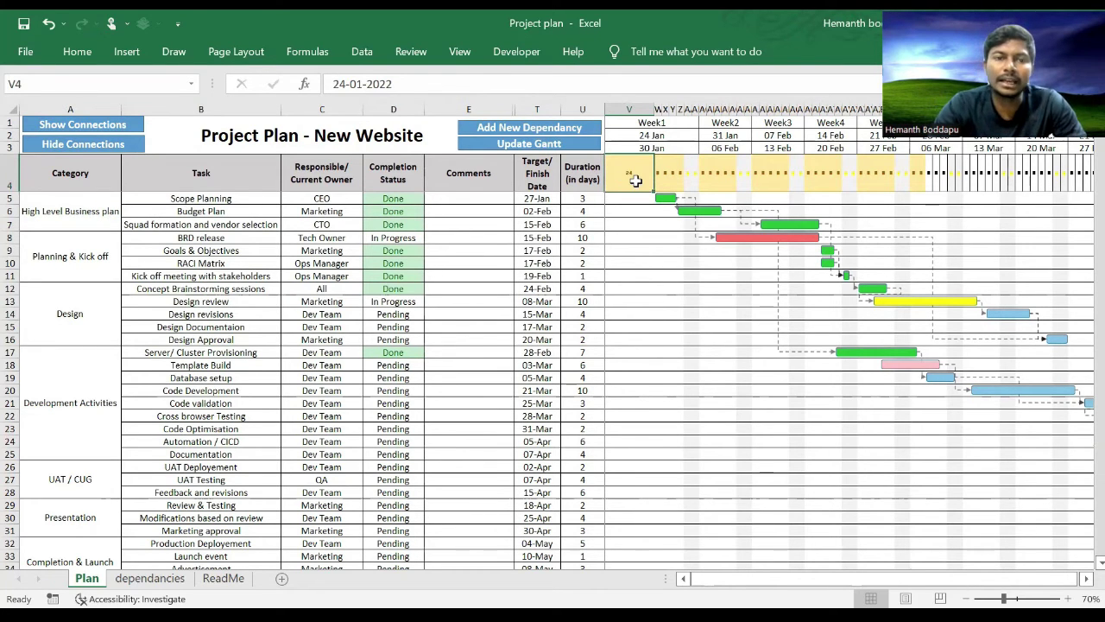
pyautogui.write('21')
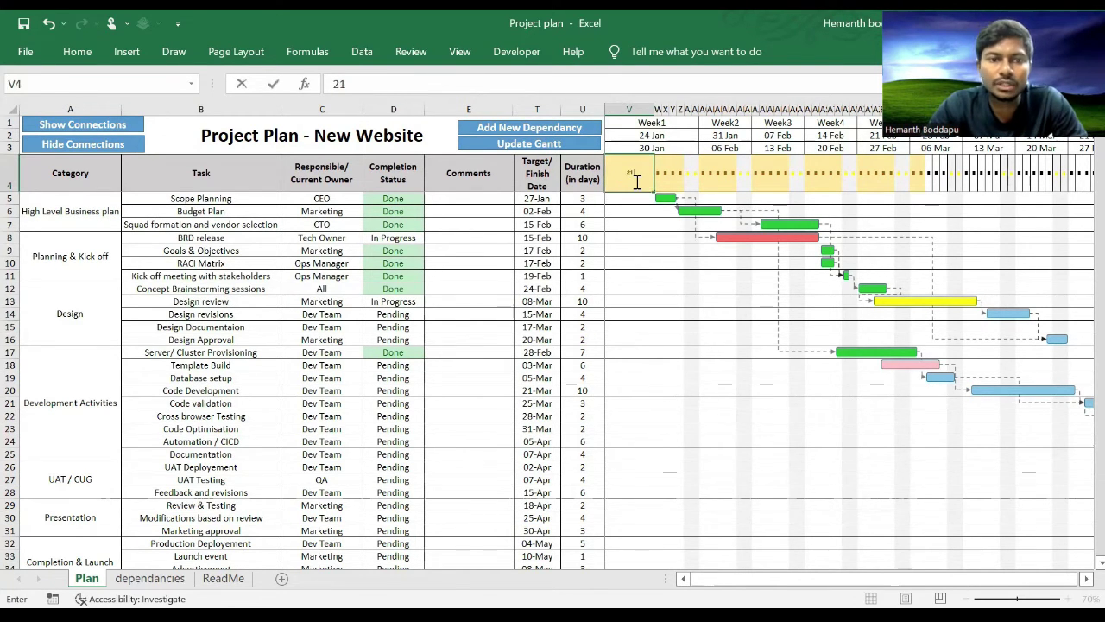
pyautogui.write(' jan')
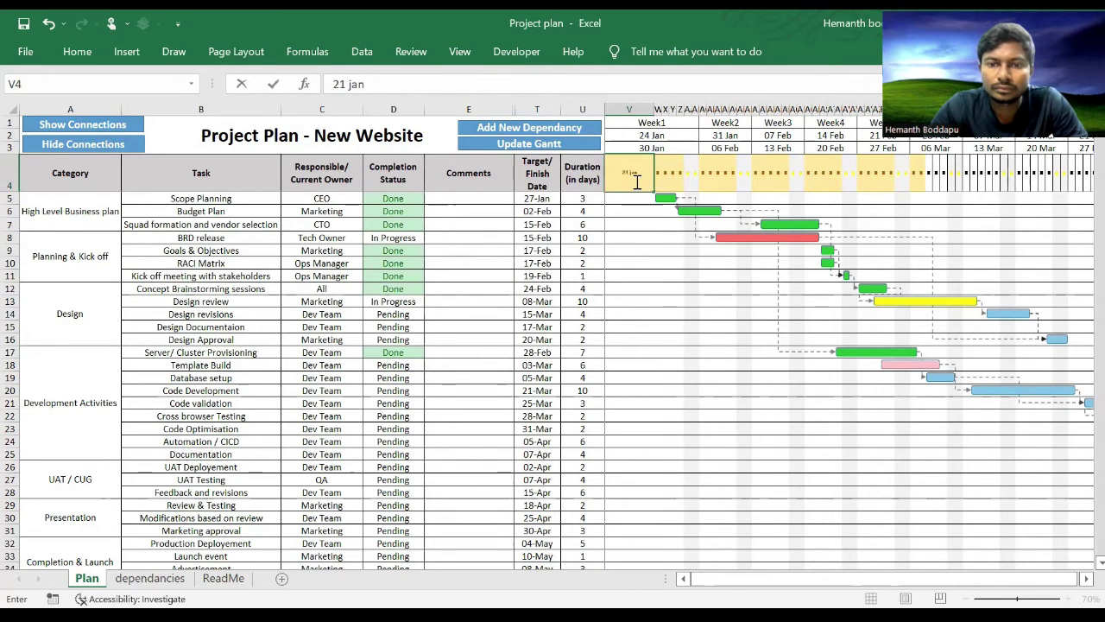
pyautogui.press('Return')
# Step: Examine the formulas behind the week start and end dates and the daily dates in row 4
pyautogui.click(636, 181)
pyautogui.press('Up')
pyautogui.press('Right')
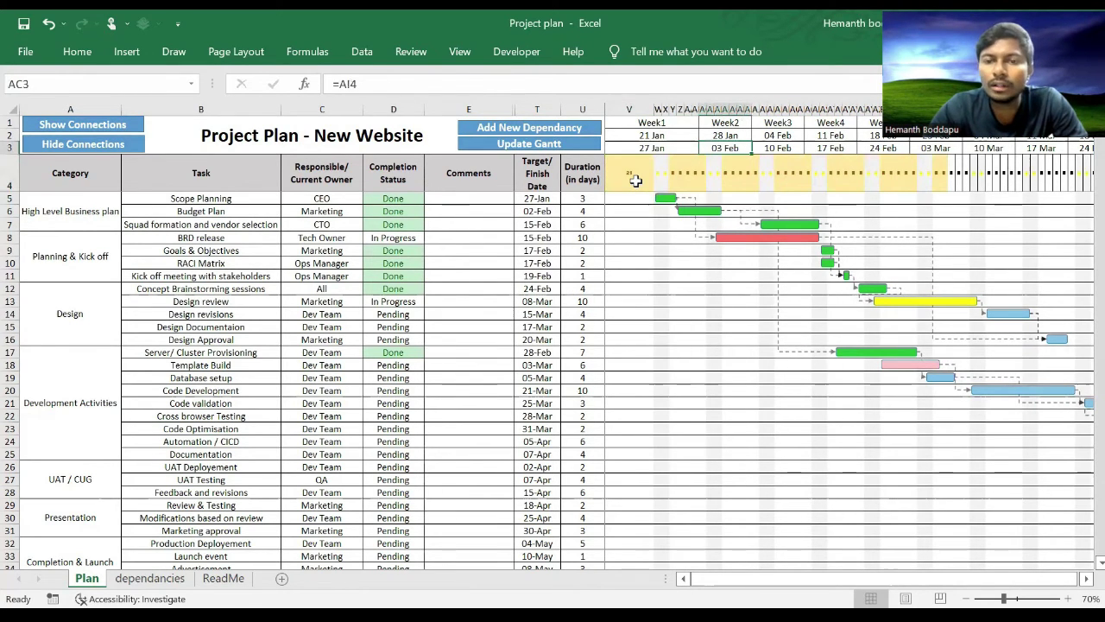
pyautogui.press('Up')
pyautogui.press('Left')
pyautogui.press('Left')
pyautogui.press('Right')
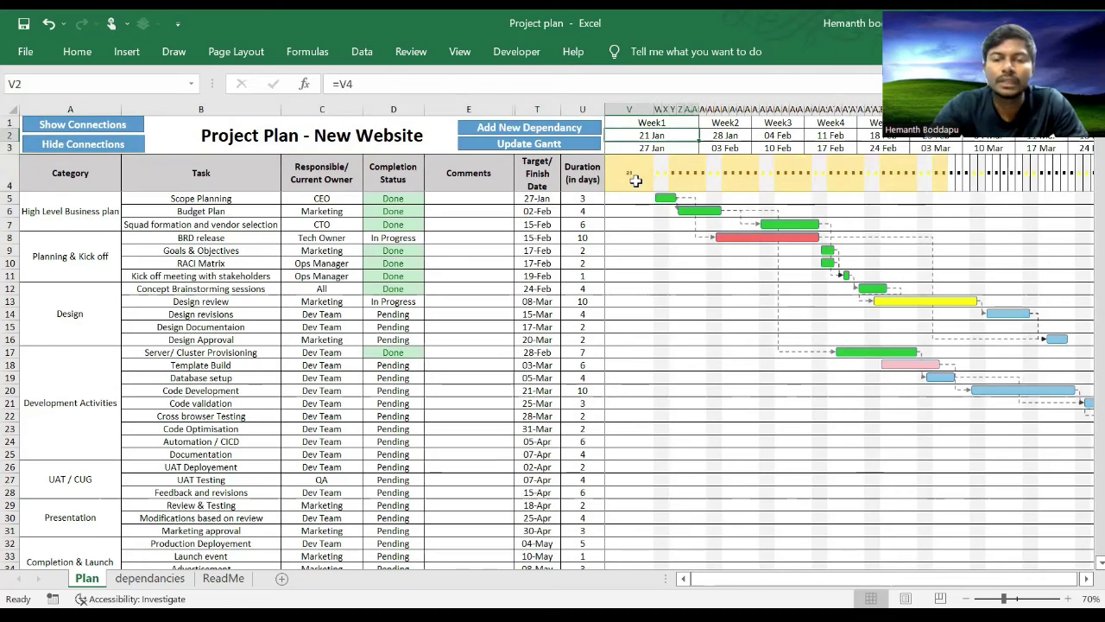
pyautogui.click(659, 173)
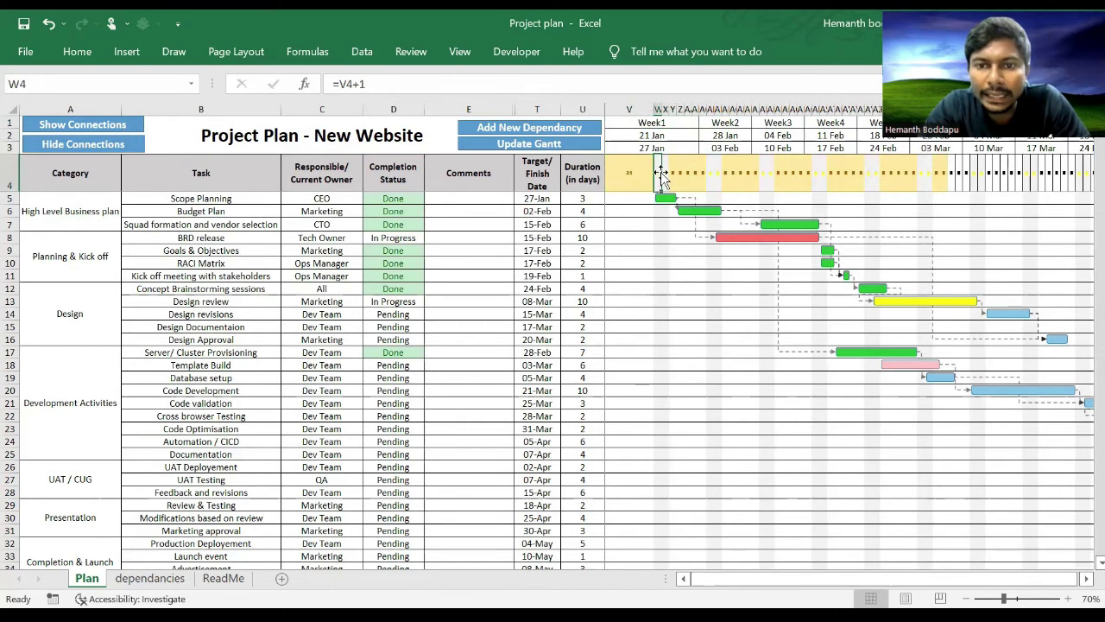
pyautogui.press('Right')
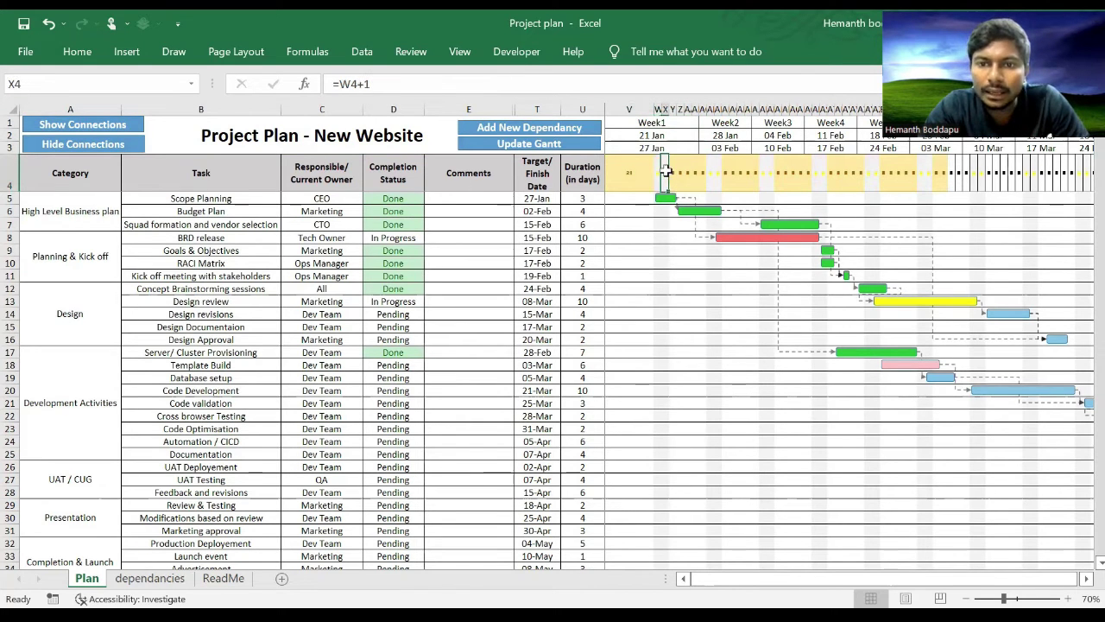
pyautogui.click(716, 173)
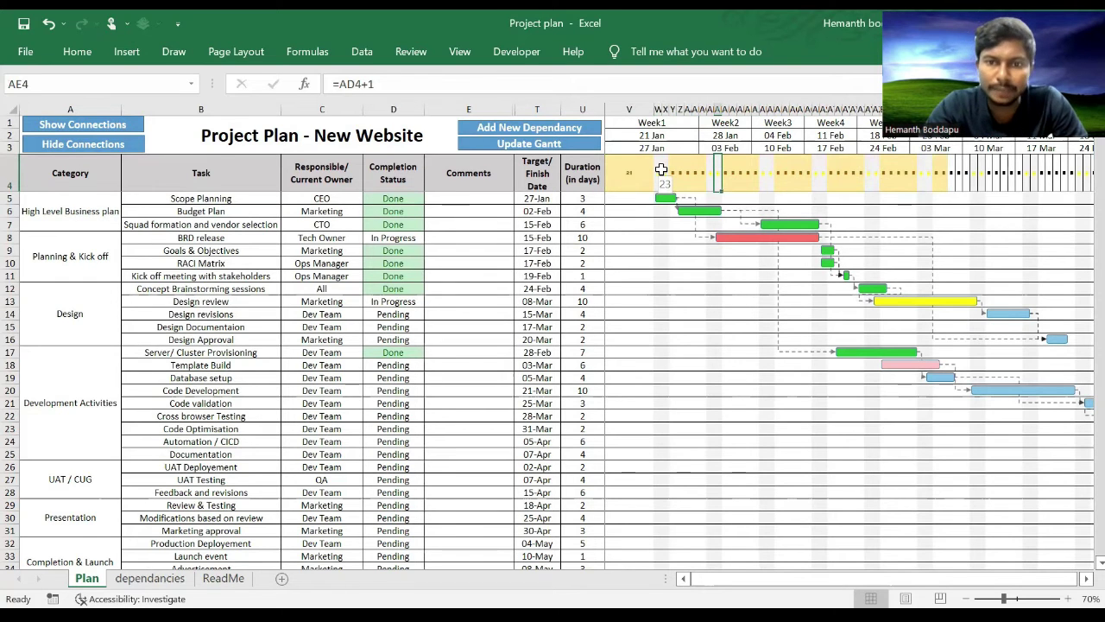
# Step: Set the timeline's start date in cell V4 to 17 jan and reselect the cell to check it
pyautogui.click(611, 179)
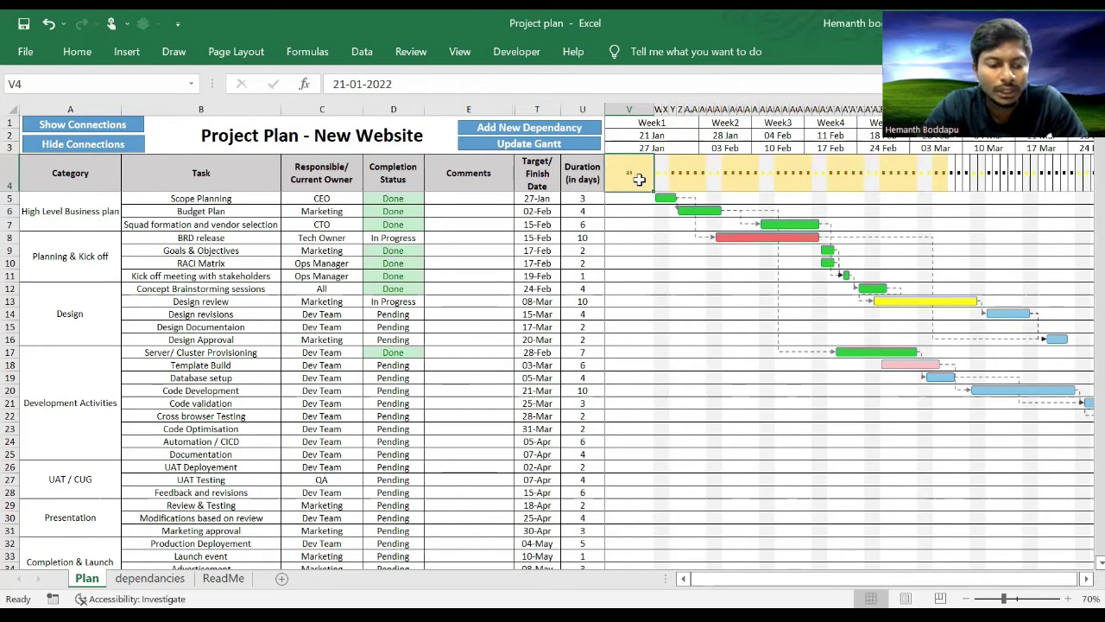
pyautogui.write('17 jan')
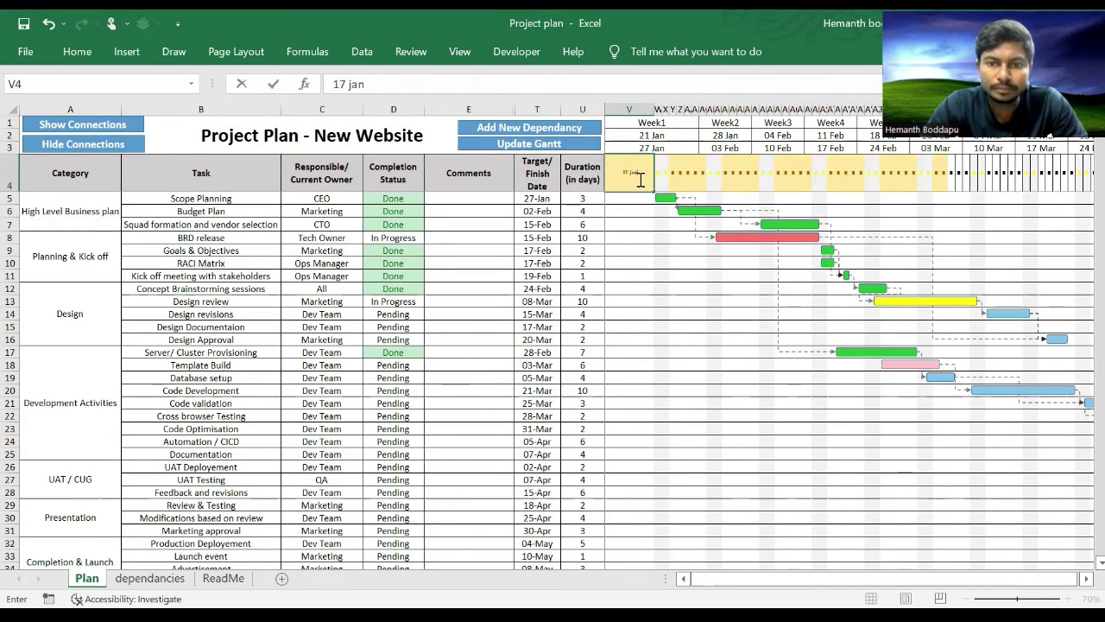
pyautogui.press('Return')
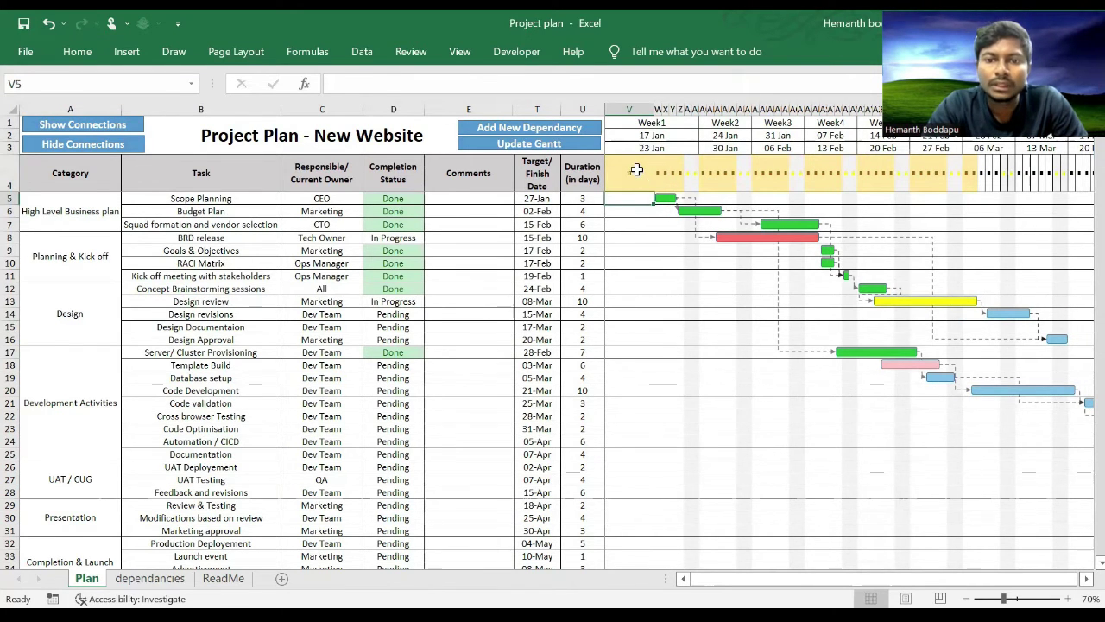
pyautogui.click(637, 170)
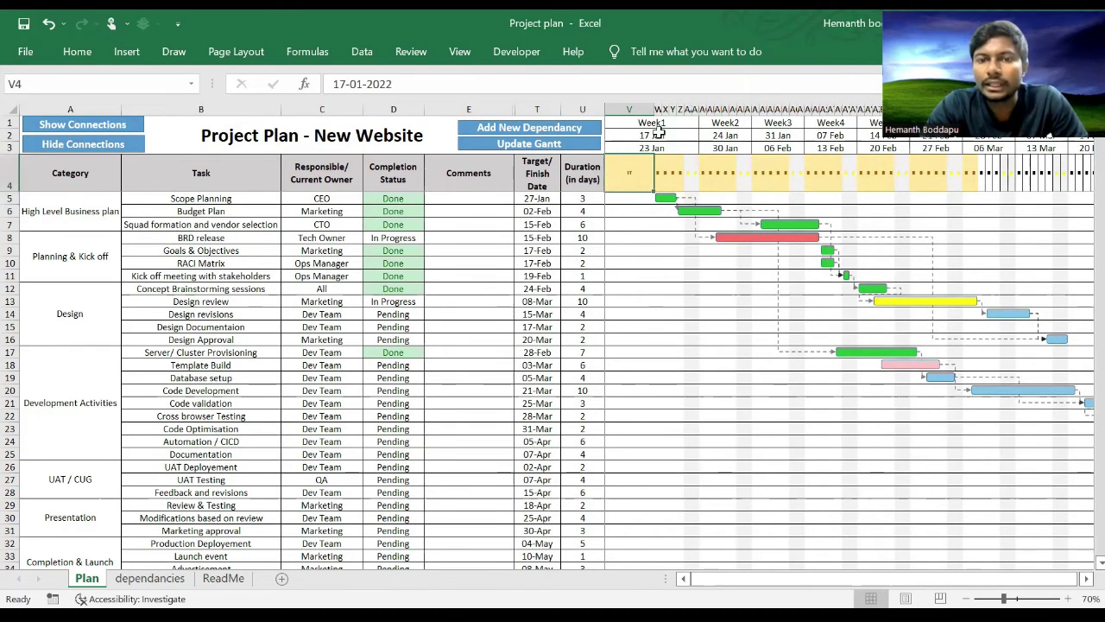
# Step: Look through the week headers and their date ranges in rows 1 to 3 along the Gantt timeline
pyautogui.moveTo(658, 131); pyautogui.dragTo(1067, 138)
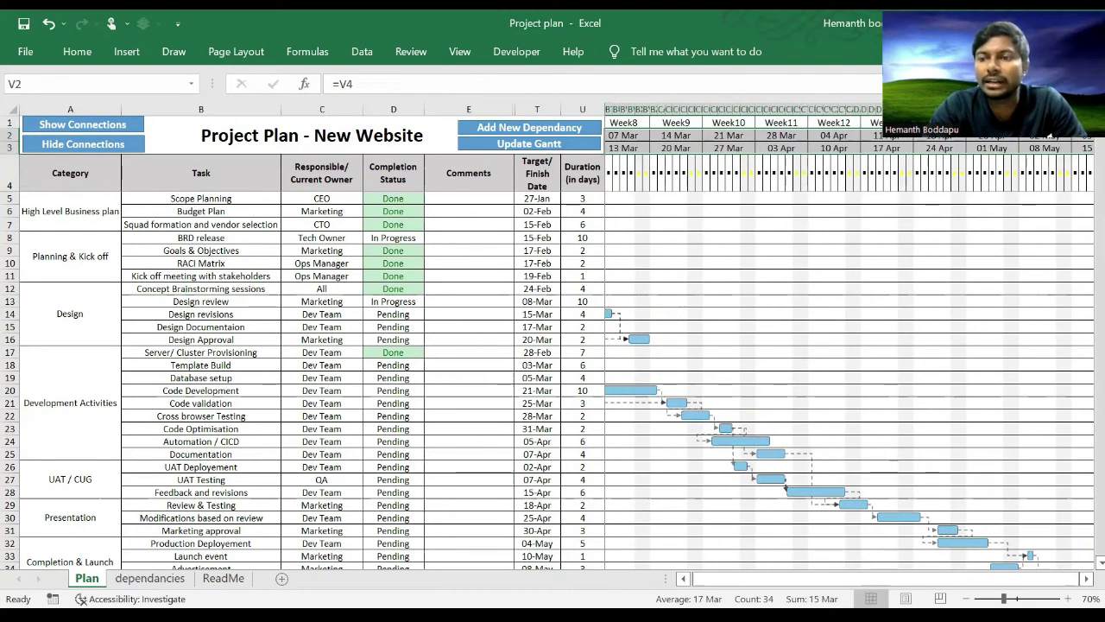
pyautogui.click(1046, 122)
pyautogui.hscroll(3, 850, 345)
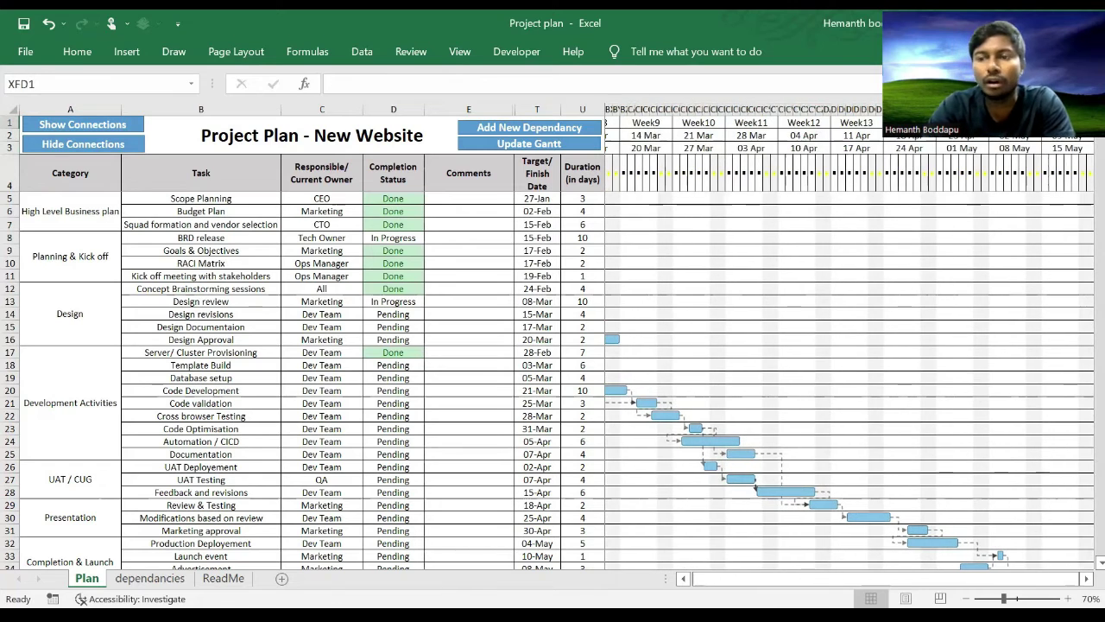
pyautogui.hotkey('ctrl', 'Left')
pyautogui.hotkey('ctrl', 'Left')
pyautogui.hotkey('ctrl', 'Left')
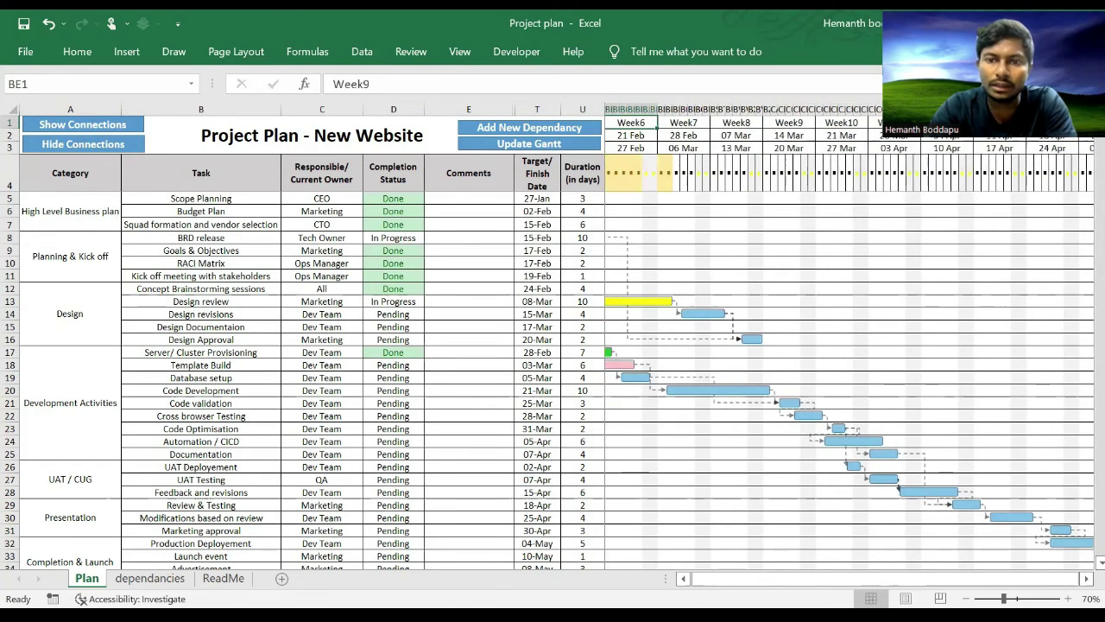
# Step: Return to the start of the timeline and update the Gantt bars to match the 17 jan start date
pyautogui.hotkey('ctrl', 'Left')
pyautogui.hotkey('ctrl', 'Left')
pyautogui.hotkey('ctrl', 'Right')
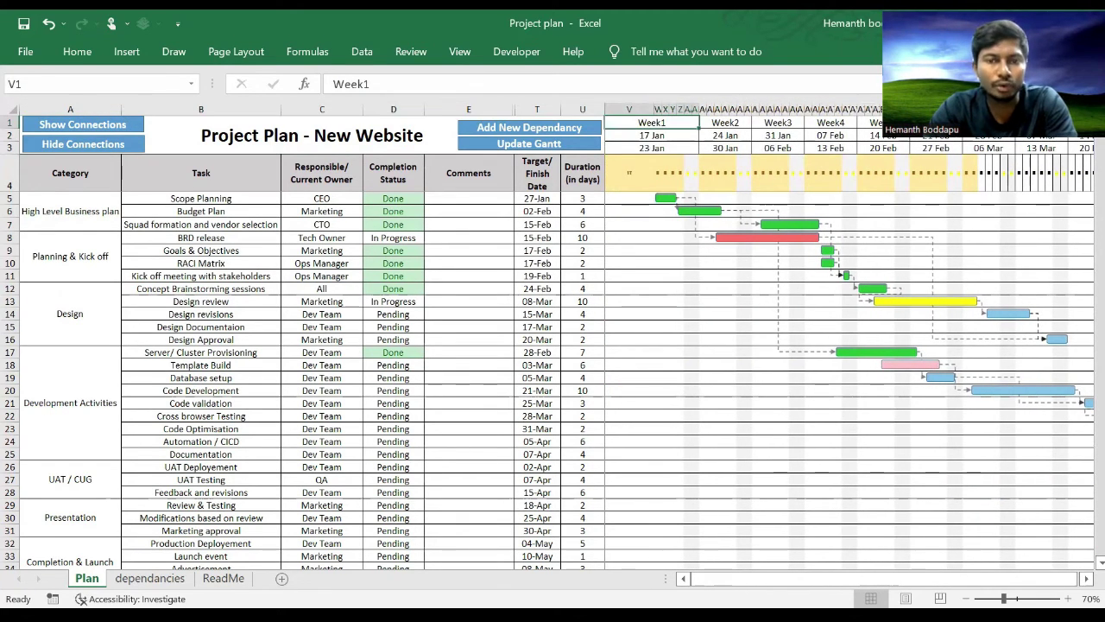
pyautogui.press('Down')
pyautogui.press('Down')
pyautogui.press('Down')
pyautogui.press('Right')
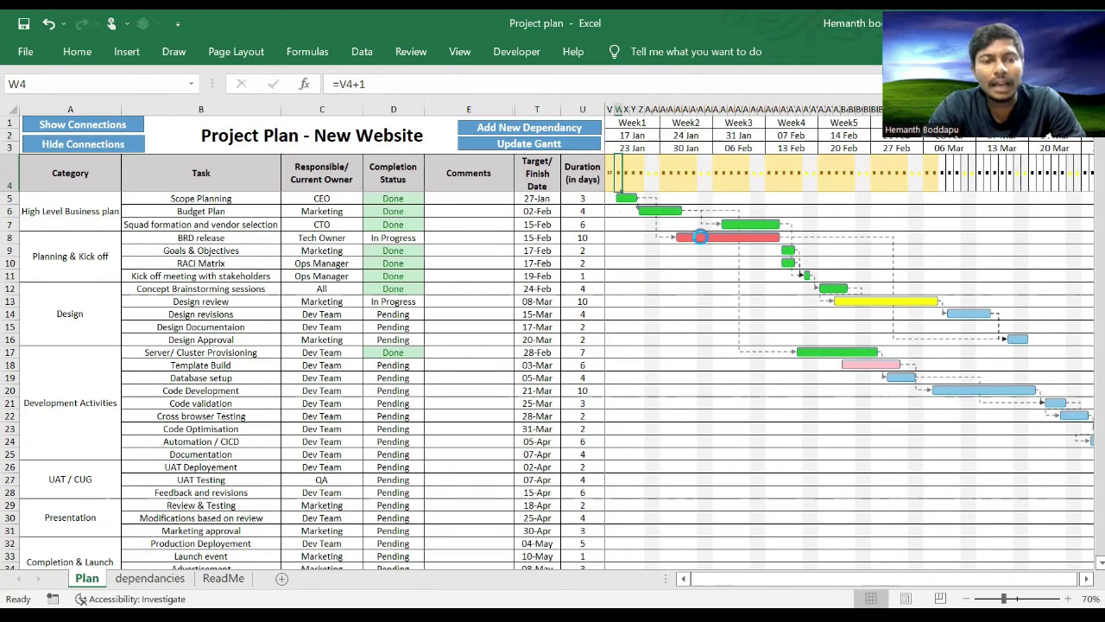
pyautogui.click(731, 263)
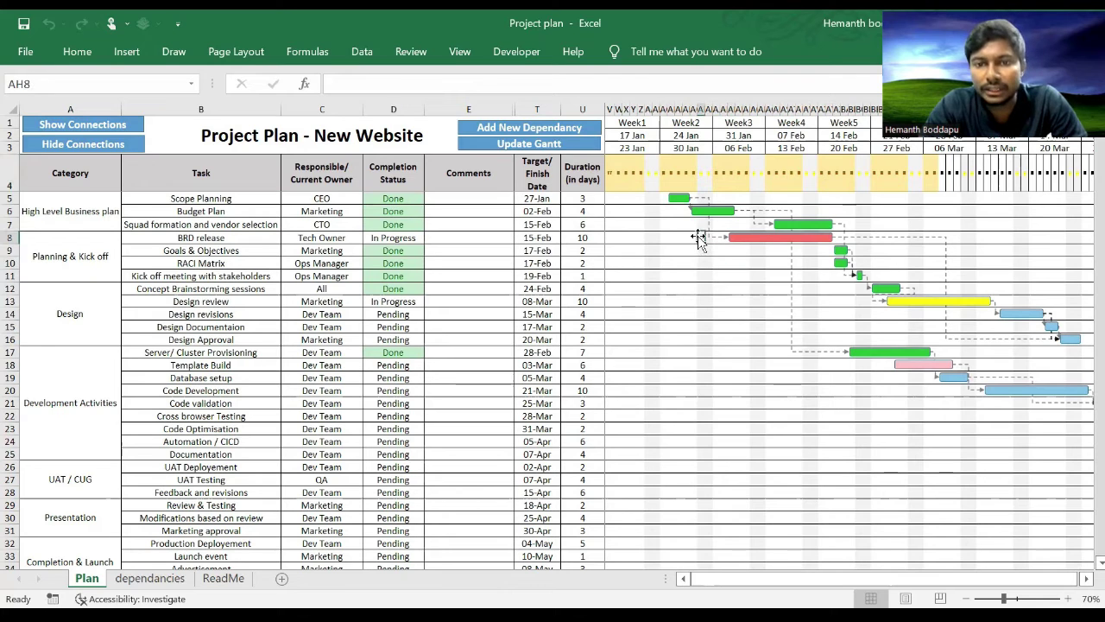
pyautogui.click(756, 241)
pyautogui.click(756, 250)
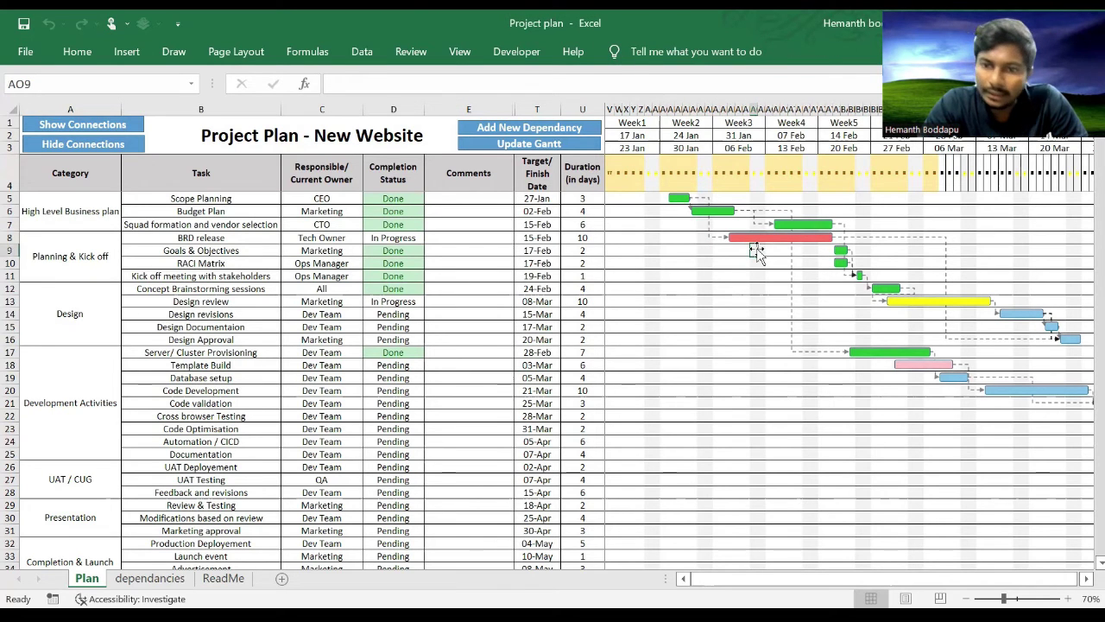
# Step: Examine the bar colours of the Design review and Template Build tasks in the Gantt chart
pyautogui.click(913, 301)
pyautogui.click(883, 324)
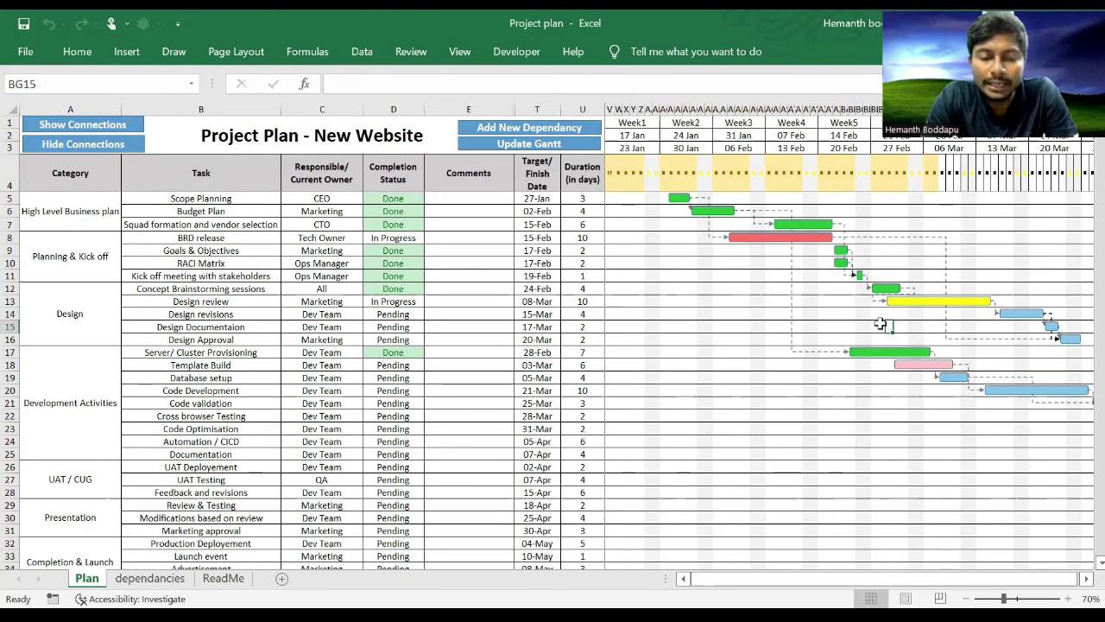
pyautogui.click(915, 365)
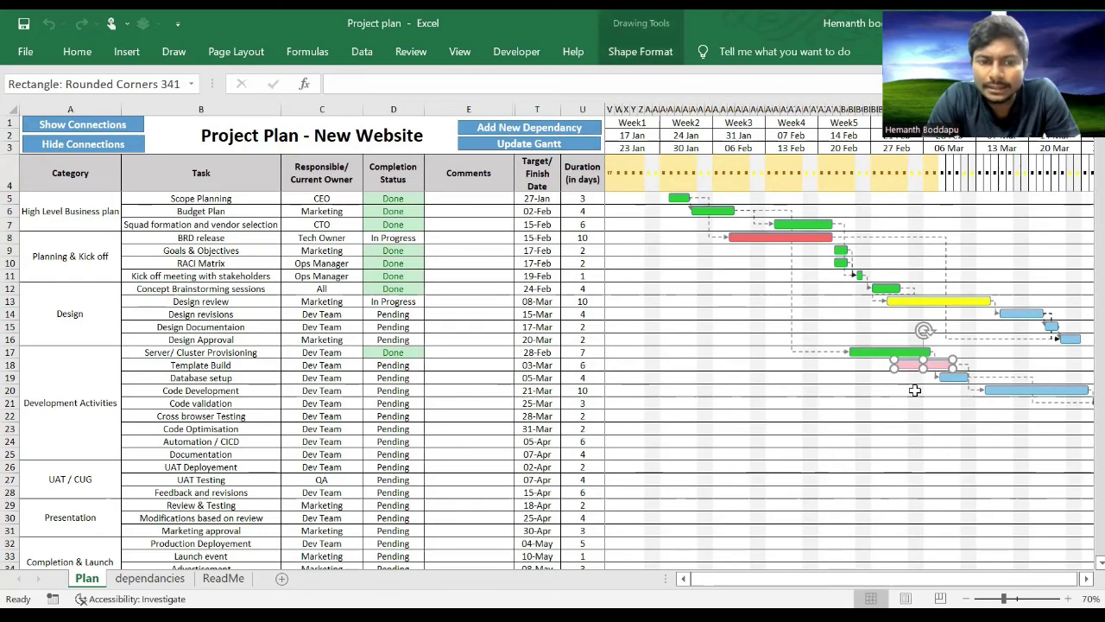
pyautogui.click(901, 363)
pyautogui.click(904, 366)
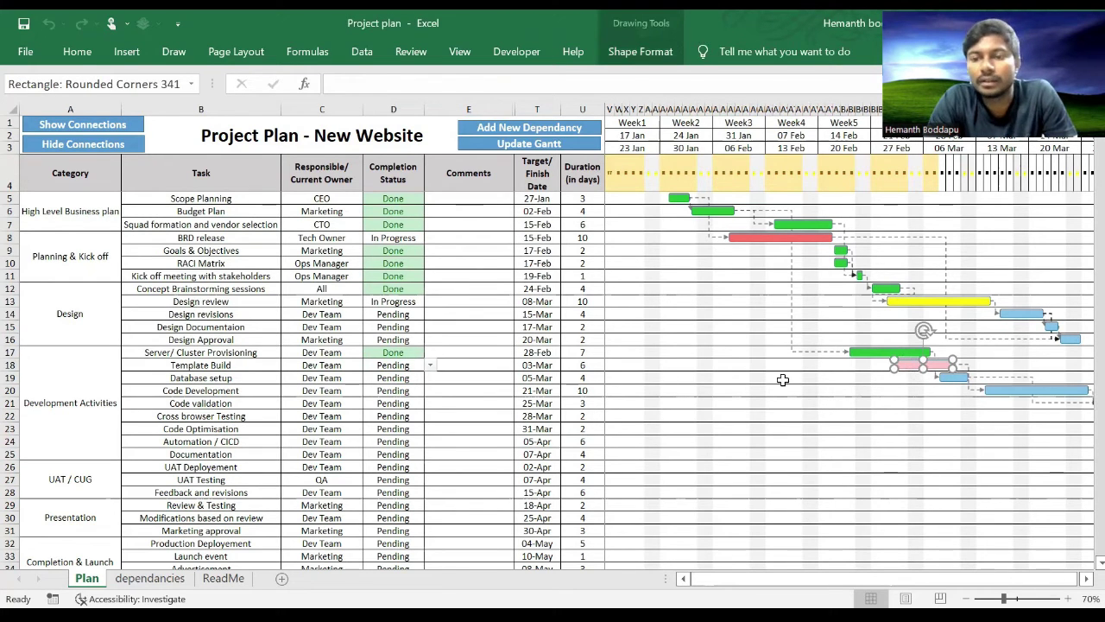
pyautogui.click(859, 367)
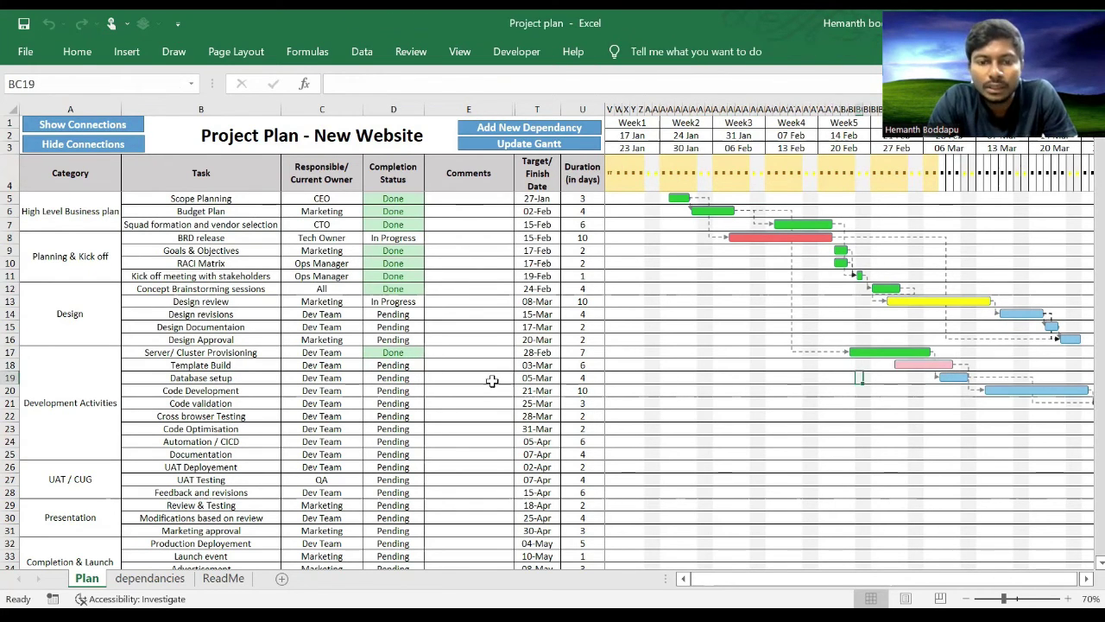
# Step: Set the Template Build task's completion status to In Progress and update the Gantt chart
pyautogui.click(545, 364)
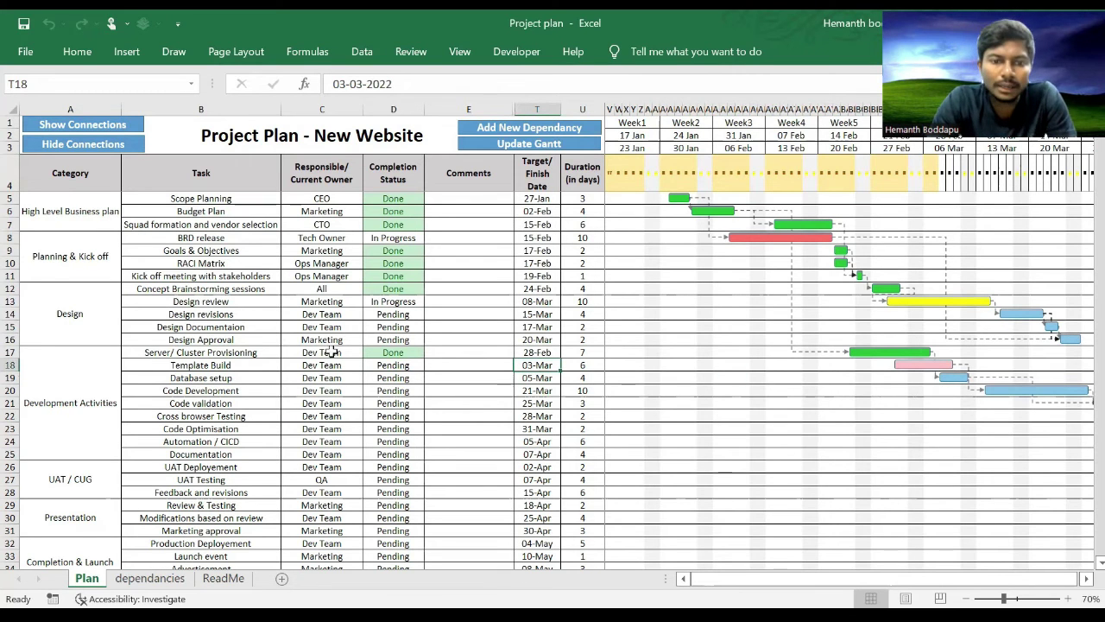
pyautogui.click(411, 368)
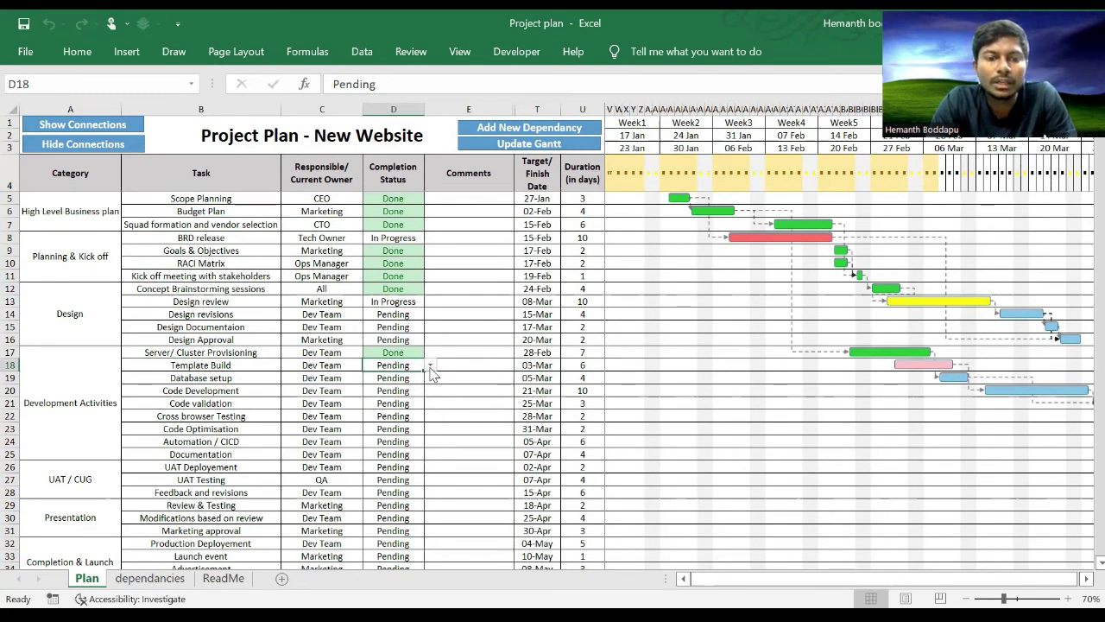
pyautogui.click(429, 366)
pyautogui.click(391, 388)
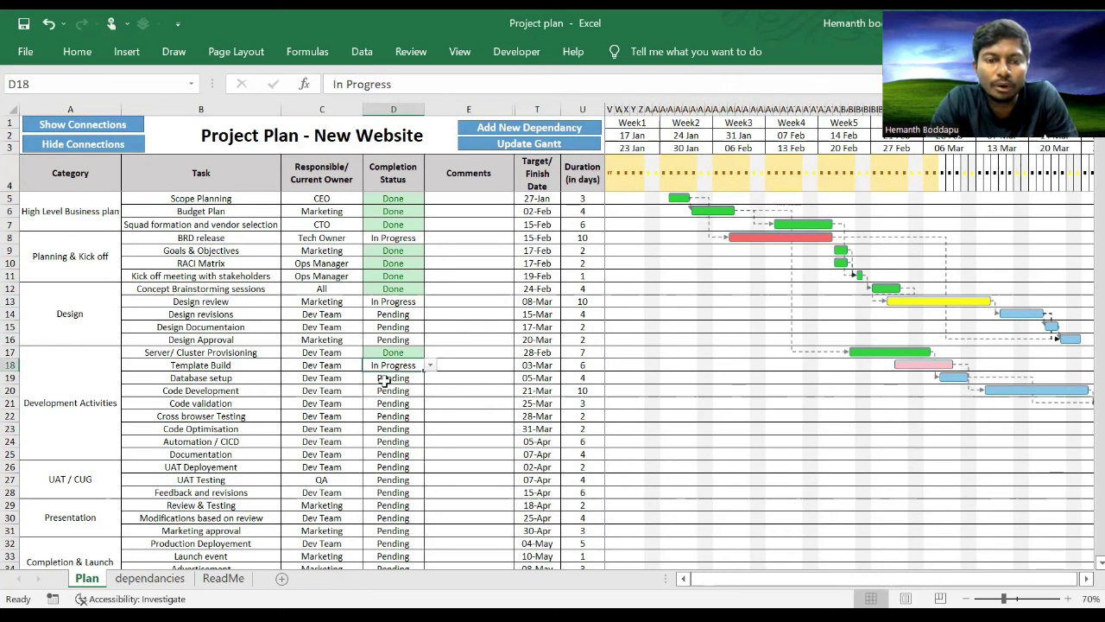
pyautogui.click(506, 145)
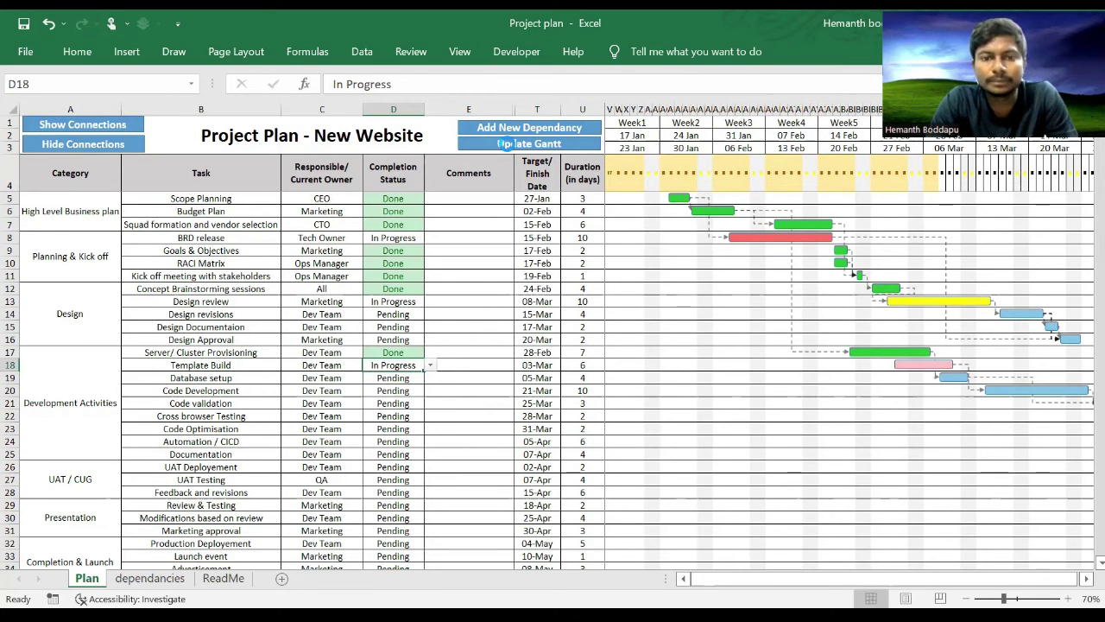
pyautogui.click(881, 390)
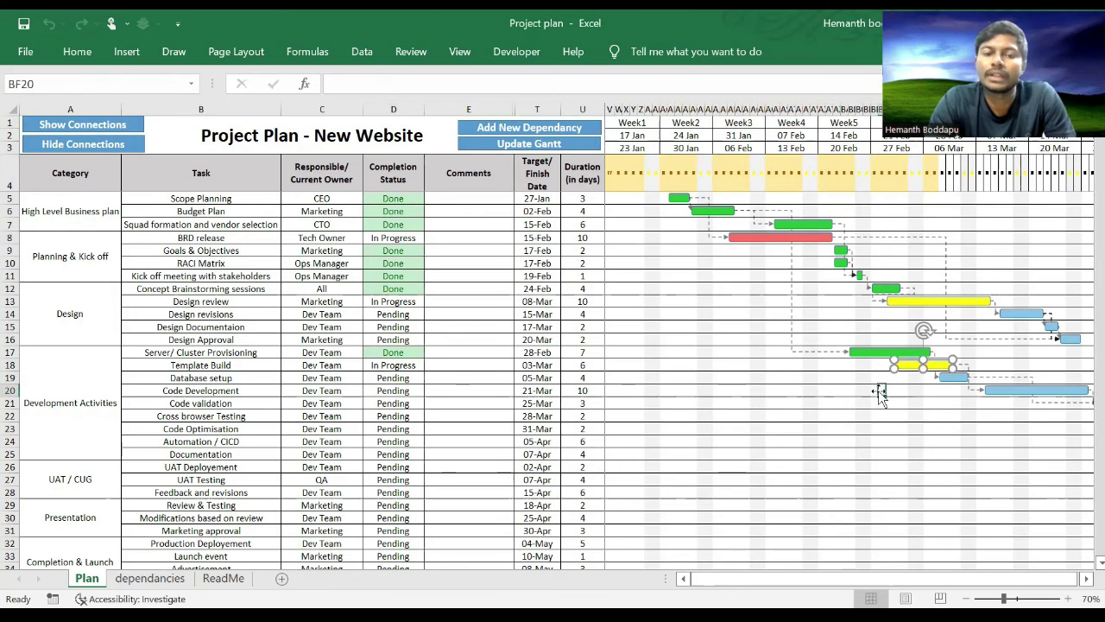
# Step: Set the Template Build task's completion status back to Pending
pyautogui.click(392, 365)
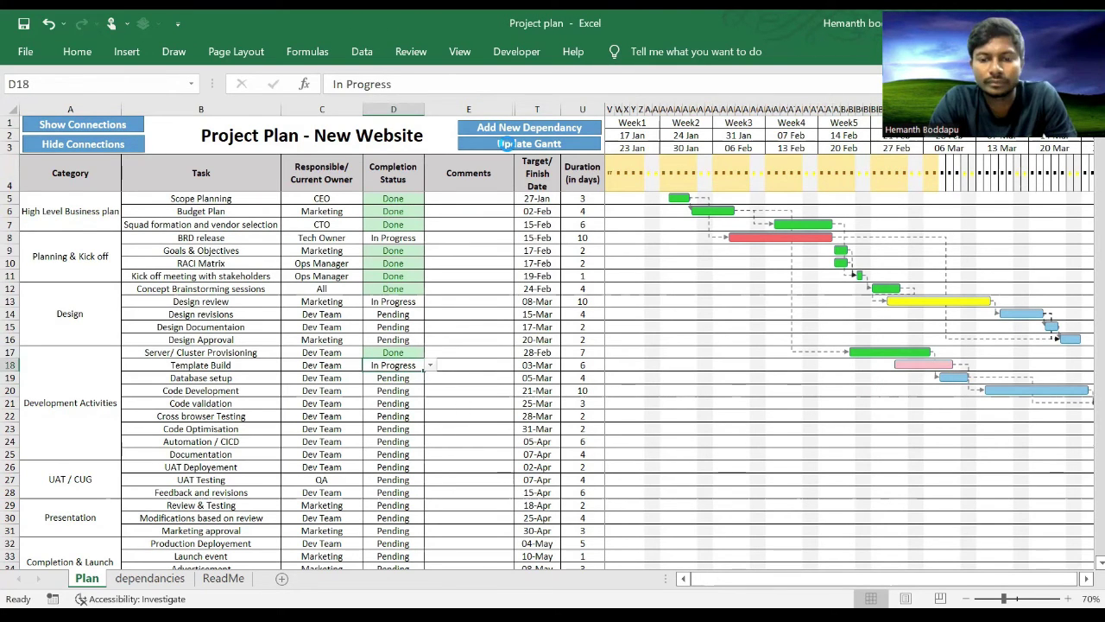
pyautogui.click(798, 378)
# Step: Look through the pending tasks' bars and connectors from Code Development onward along the Gantt timeline
pyautogui.click(1005, 393)
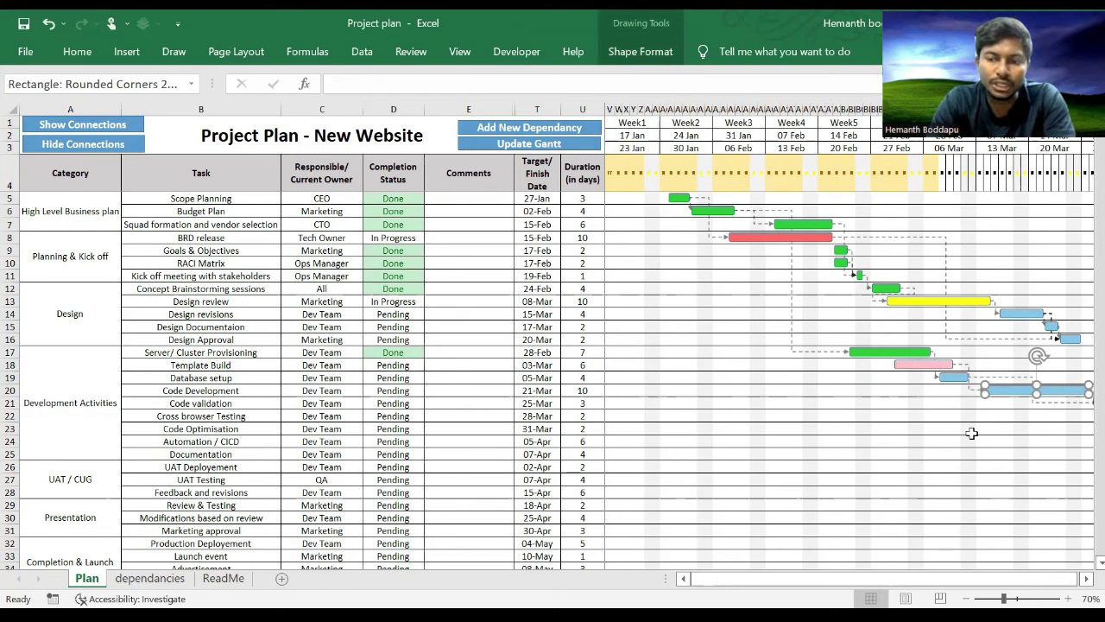
pyautogui.click(1073, 428)
pyautogui.hscroll(3, 1073, 423)
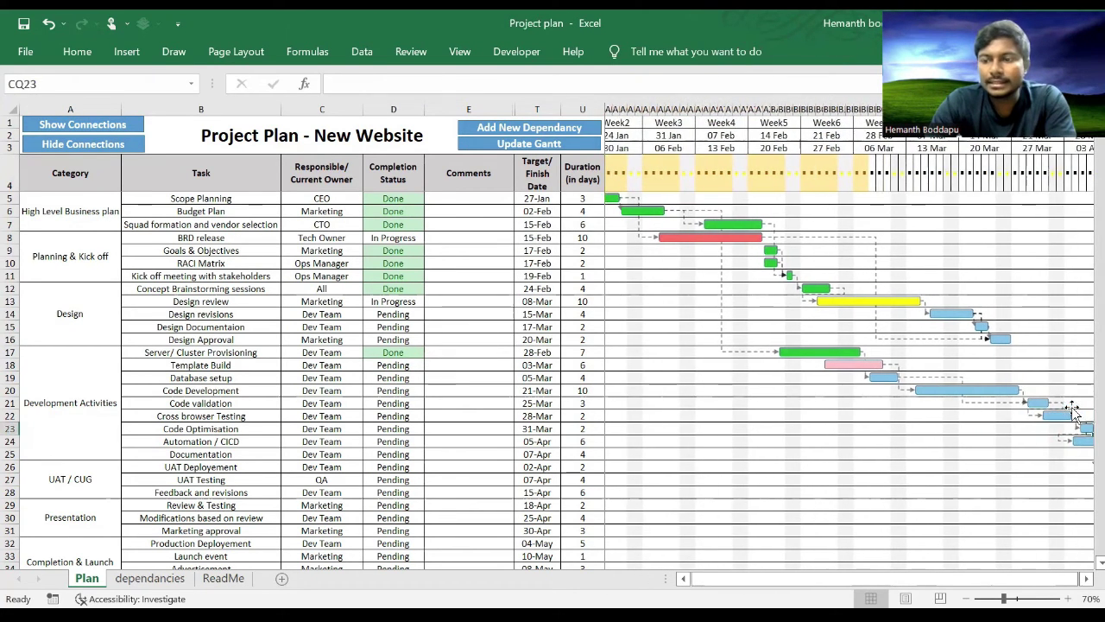
pyautogui.press('Right')
pyautogui.press('Right')
pyautogui.press('Right')
pyautogui.press('Right')
pyautogui.press('Right')
pyautogui.press('Right')
pyautogui.press('Right')
pyautogui.press('Right')
pyautogui.press('Right')
pyautogui.press('Right')
pyautogui.press('Right')
pyautogui.press('Right')
pyautogui.press('Right')
pyautogui.press('Right')
pyautogui.press('Right')
pyautogui.press('Right')
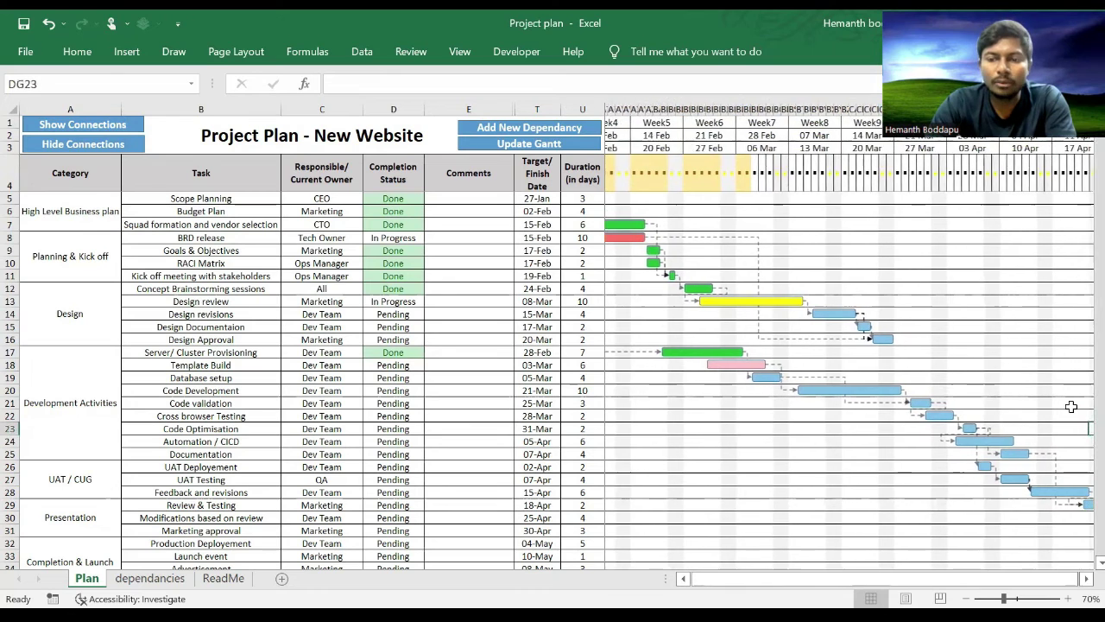
pyautogui.press('Right')
pyautogui.press('Right')
pyautogui.press('Right')
pyautogui.press('Right')
pyautogui.press('Right')
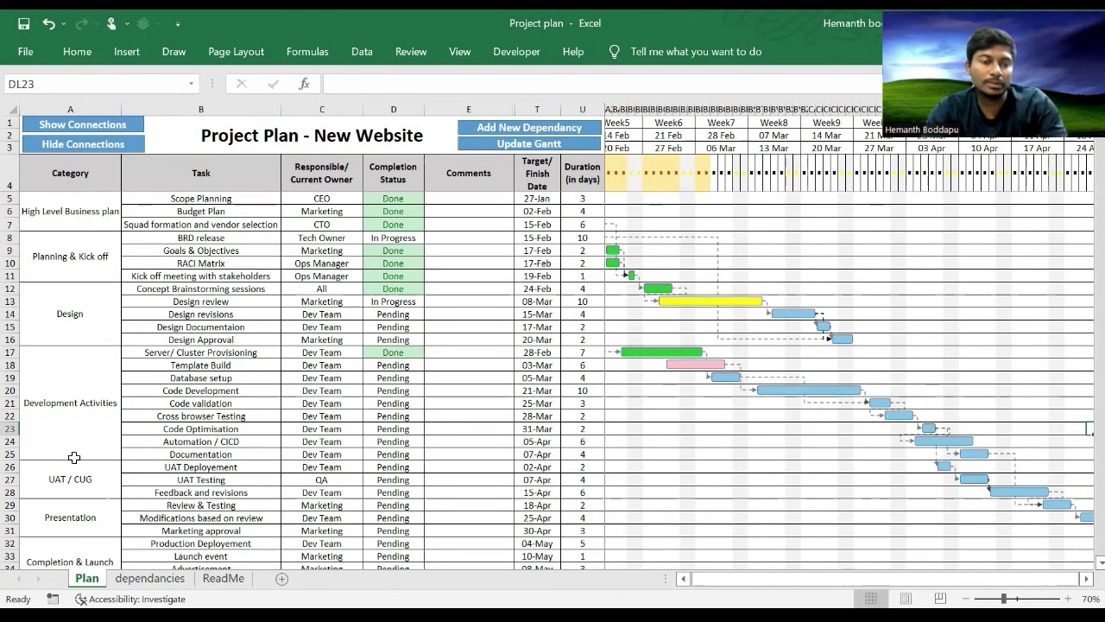
pyautogui.click(186, 349)
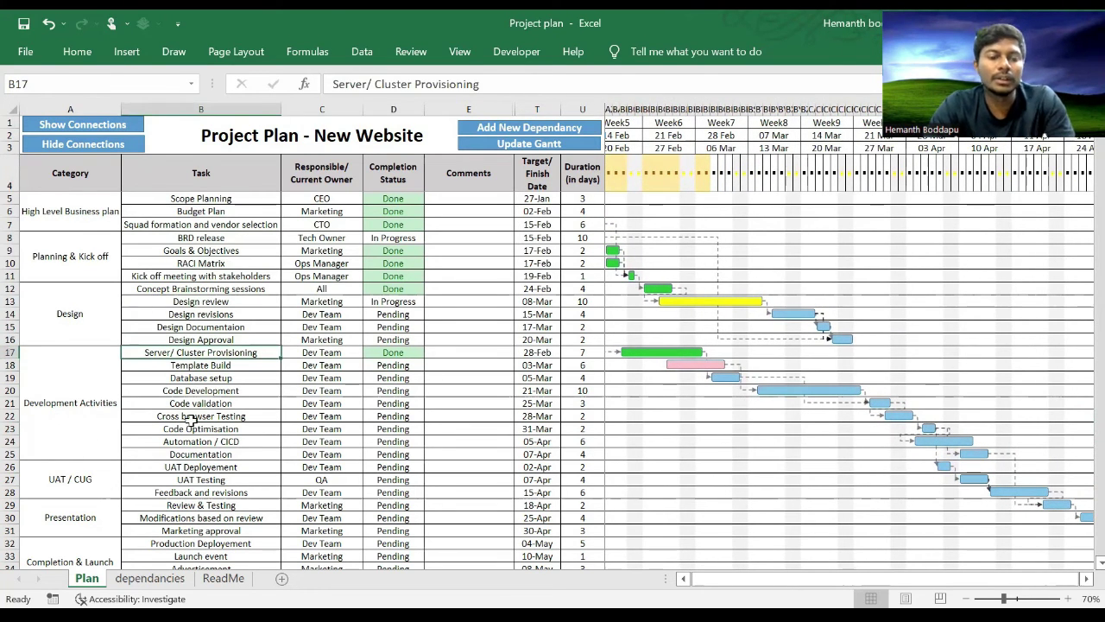
pyautogui.click(287, 342)
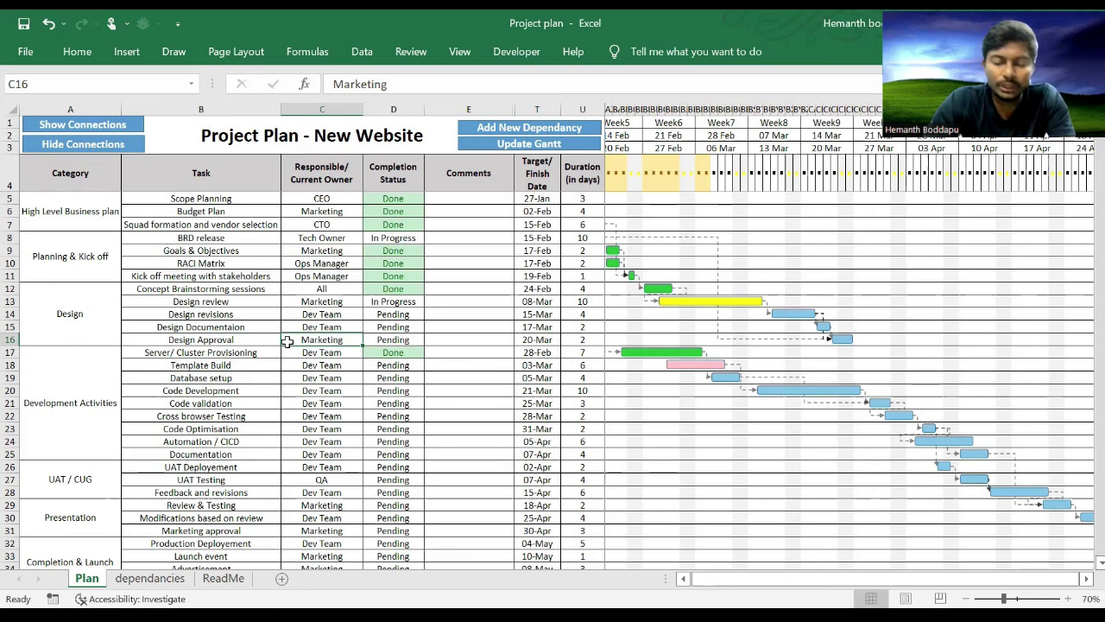
pyautogui.click(261, 249)
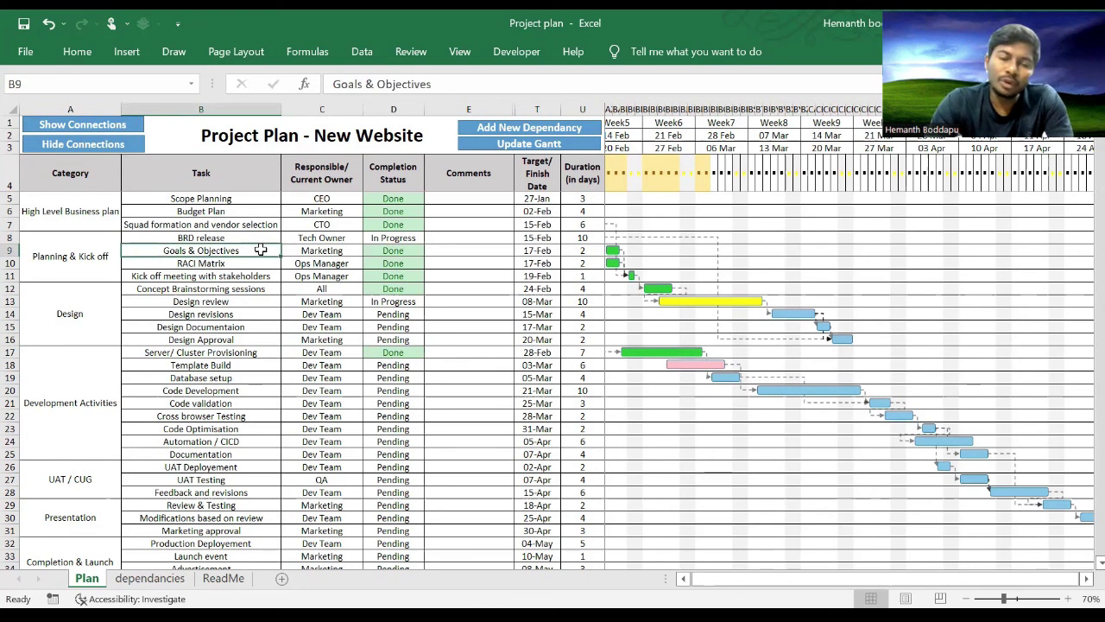